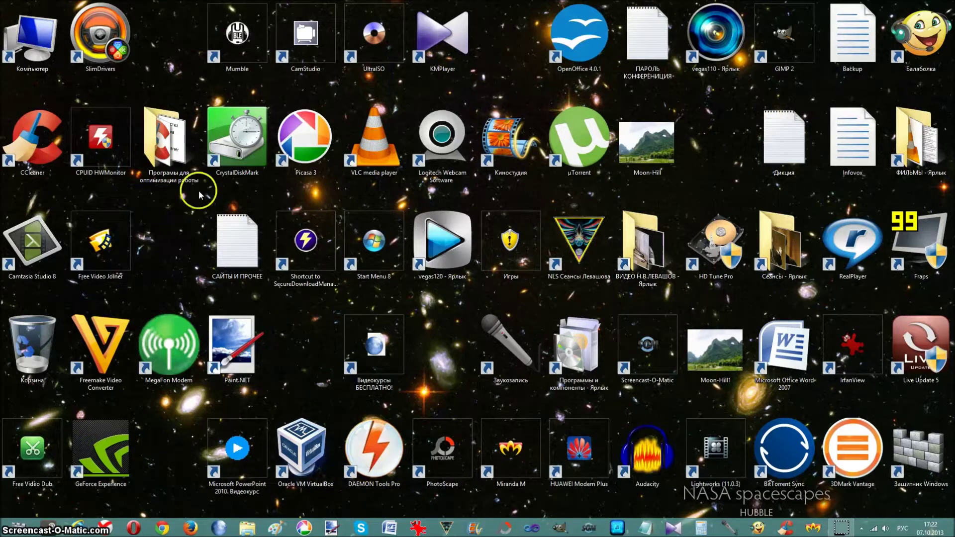
Open the "очистка диска" document from the "Програмы для оптимизации работы" desktop folder and dismiss the registration dialog.
double_click(166, 149)
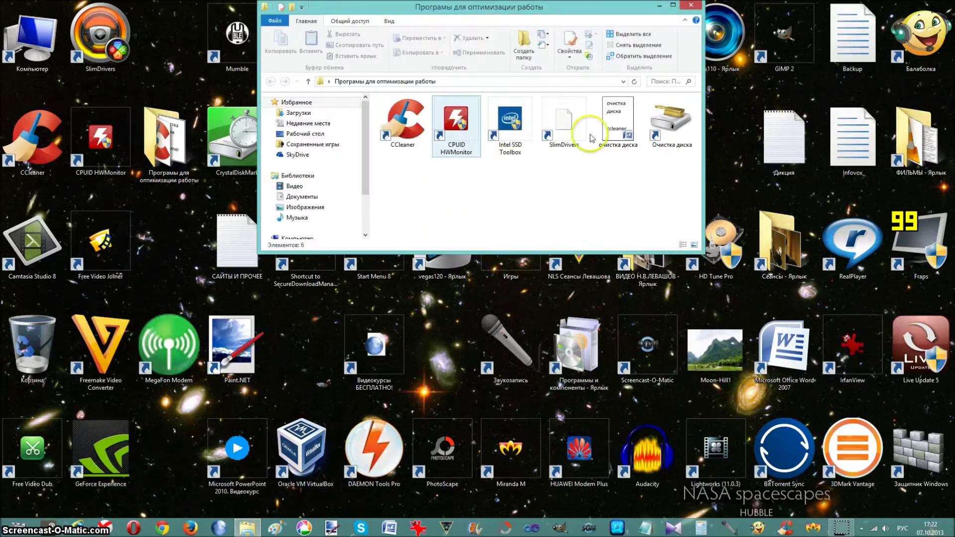
double_click(615, 127)
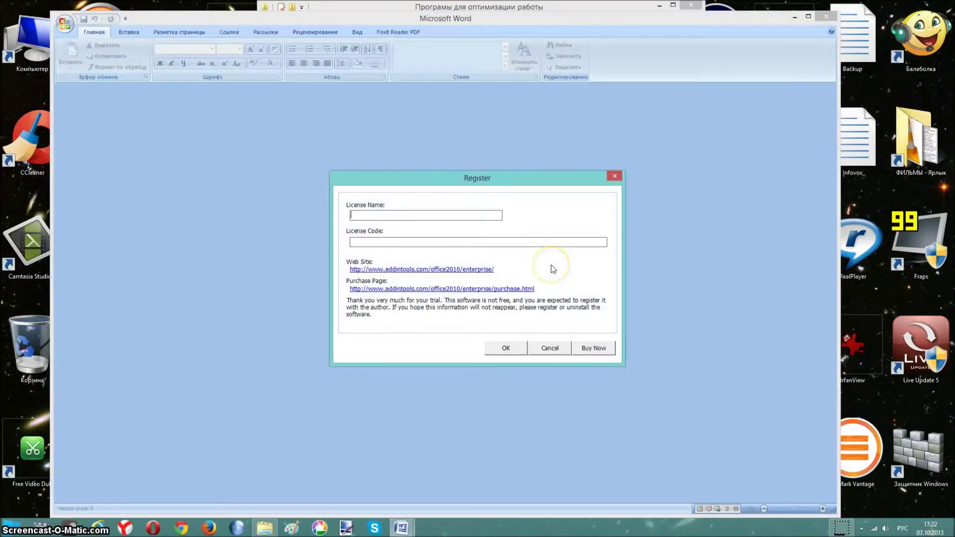
click(612, 177)
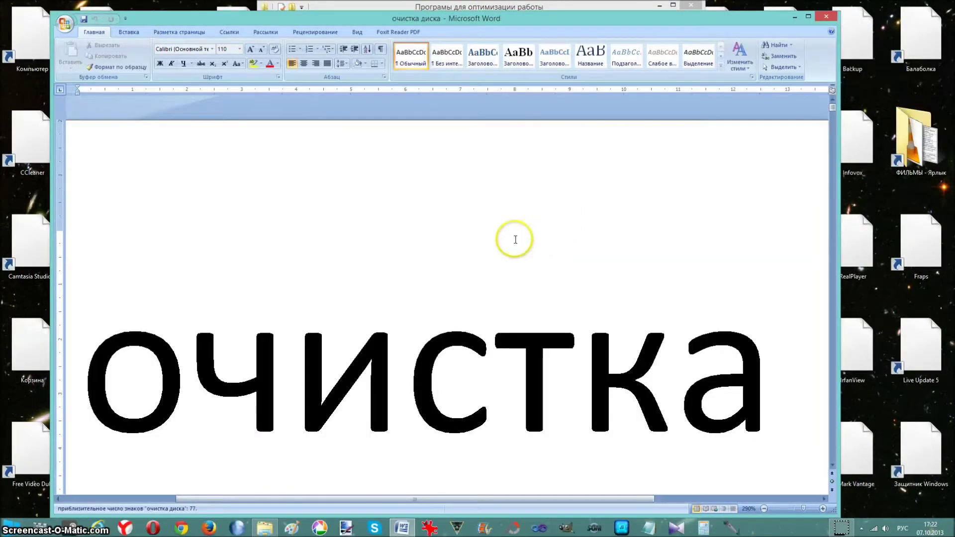
Copy the phrase "очистка диска" from the document and minimise the Word window.
scroll(515, 239, down, 3)
drag(141, 207, 595, 354)
scroll(595, 353, down, 1)
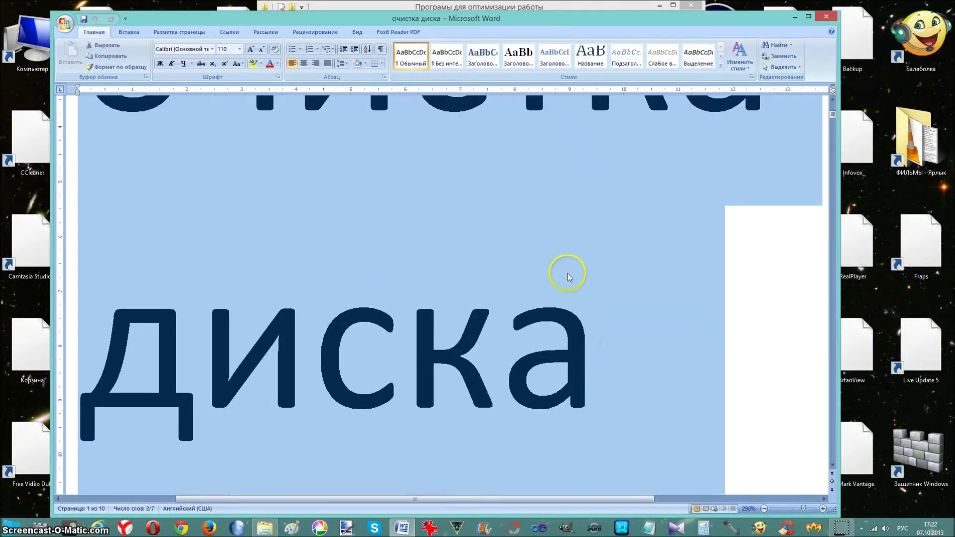
double_click(625, 18)
drag(543, 311, 130, 112)
key(ctrl+c)
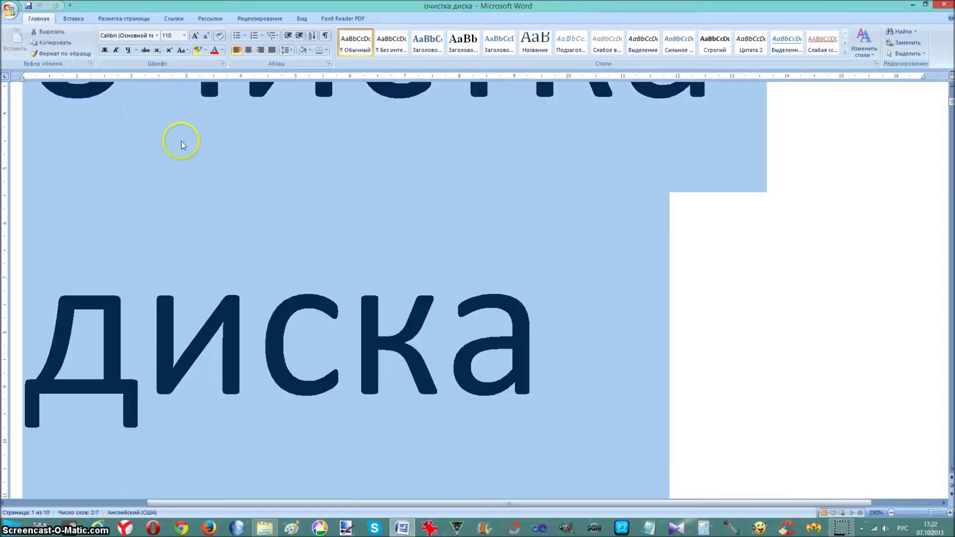
click(911, 5)
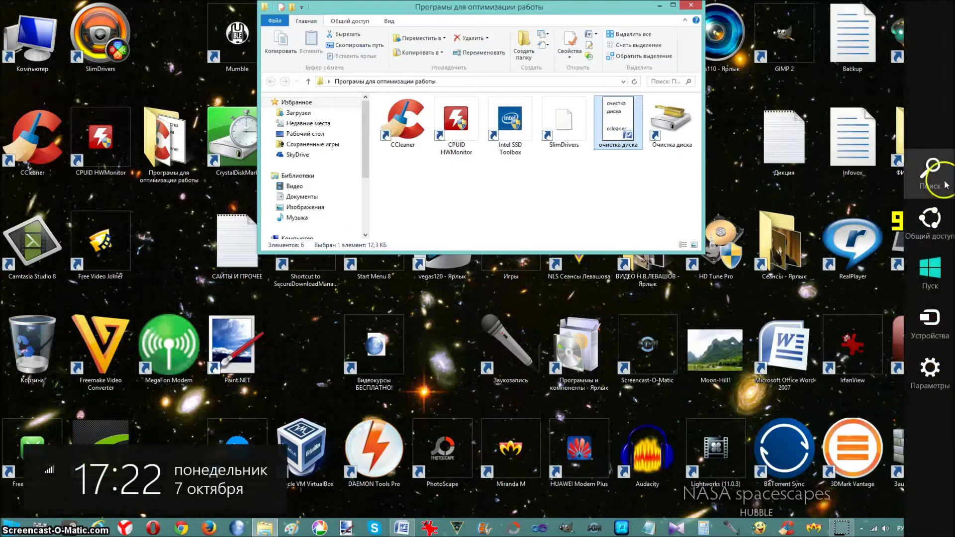
Search the Windows settings for "очистка диска" and launch "Освобождение места на диске за счет удаления лишних файлов".
mouse_move(931, 174)
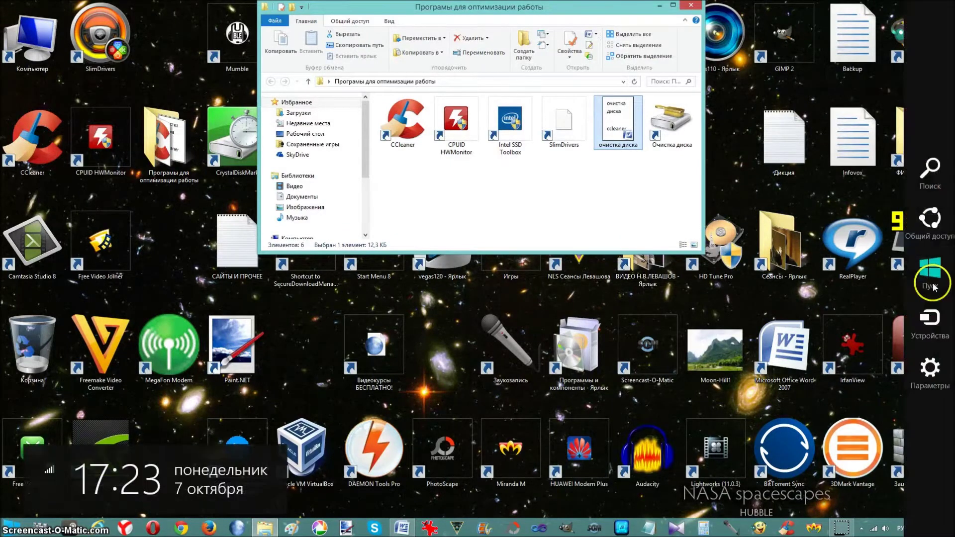
click(930, 172)
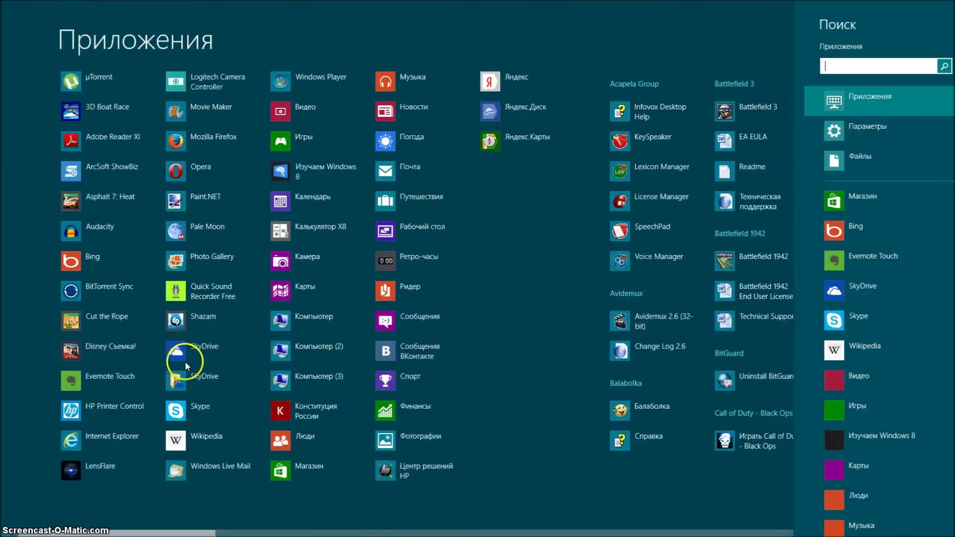
key(ctrl+v)
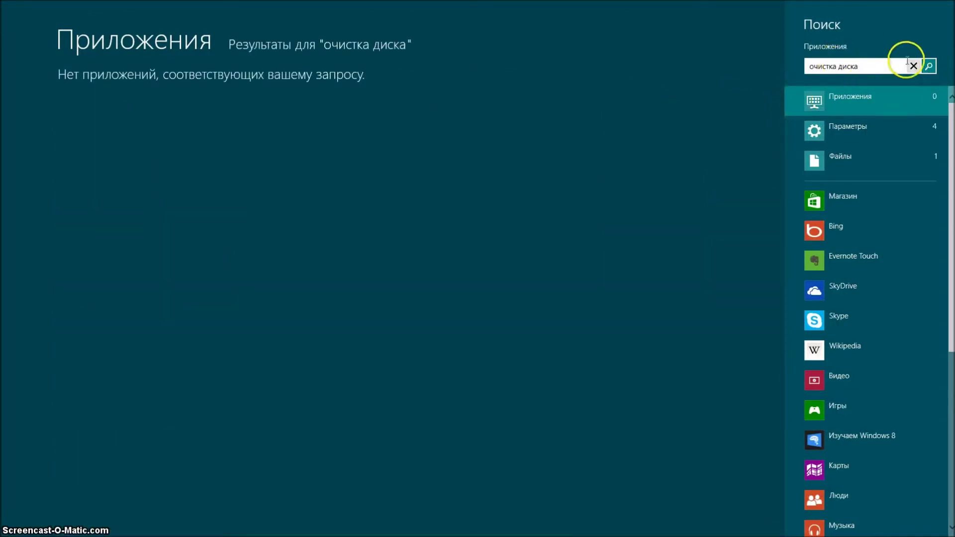
click(861, 122)
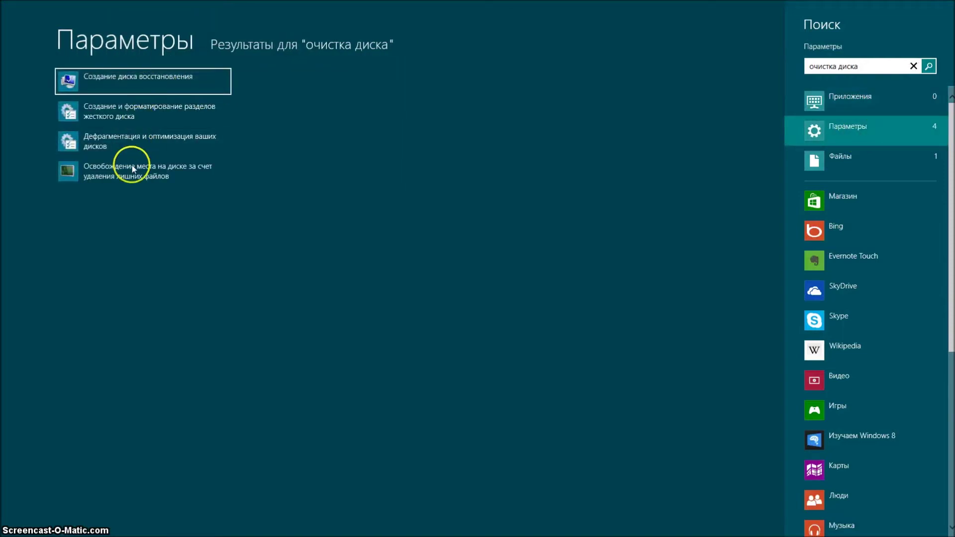
click(112, 178)
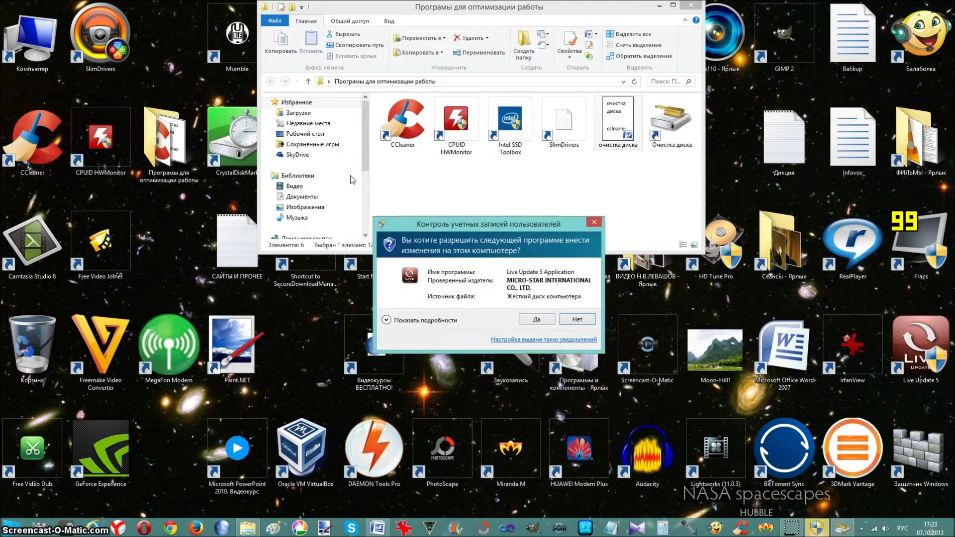
click(646, 253)
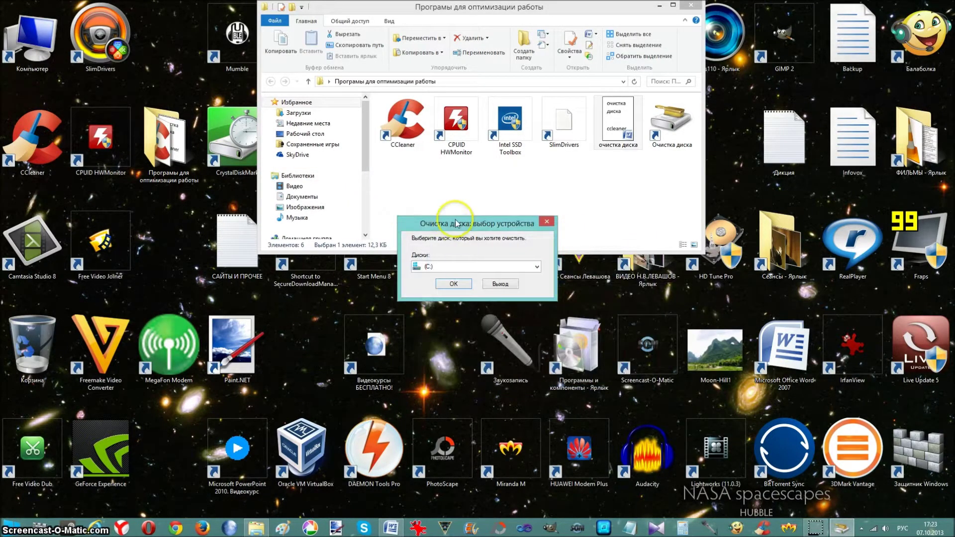
Select drive C: for cleanup and start estimating the space that can be freed.
drag(455, 217, 440, 228)
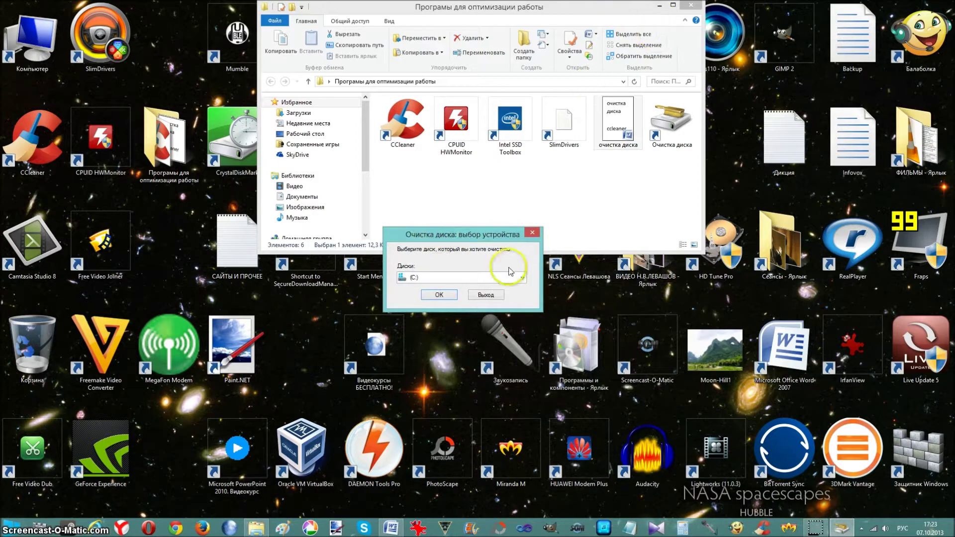
click(522, 277)
click(522, 279)
click(440, 295)
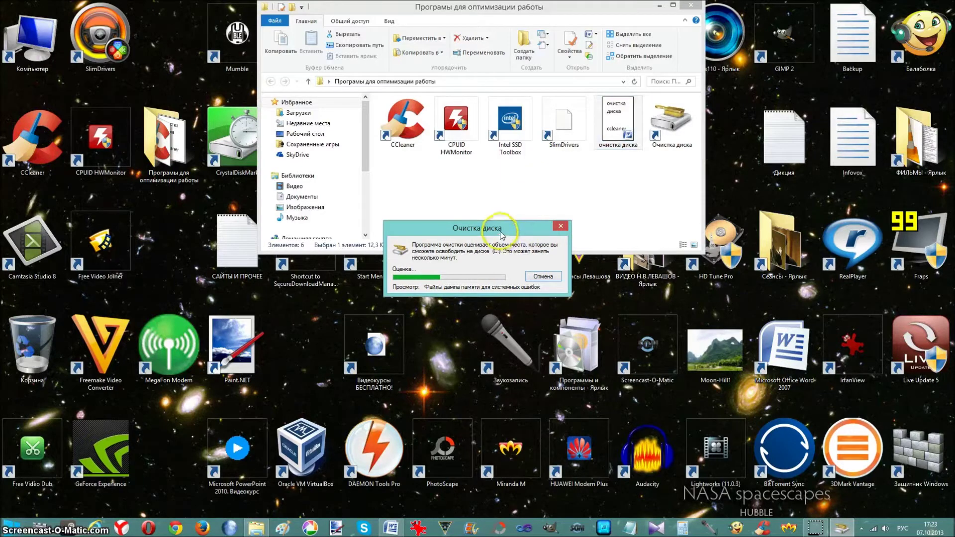
drag(501, 229, 504, 243)
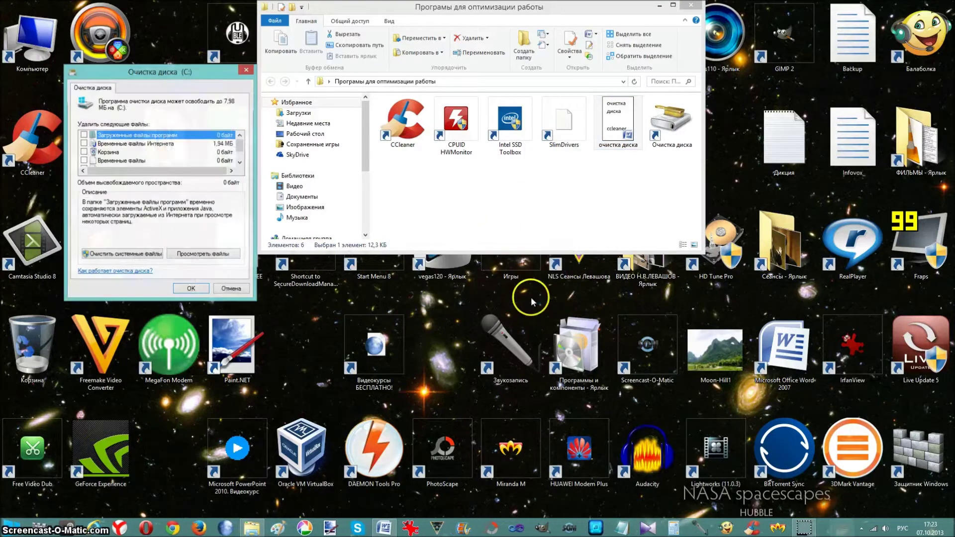
Clean drive C: with the "Эскизы" category ticked, confirming the permanent deletion of the files.
drag(194, 73, 418, 102)
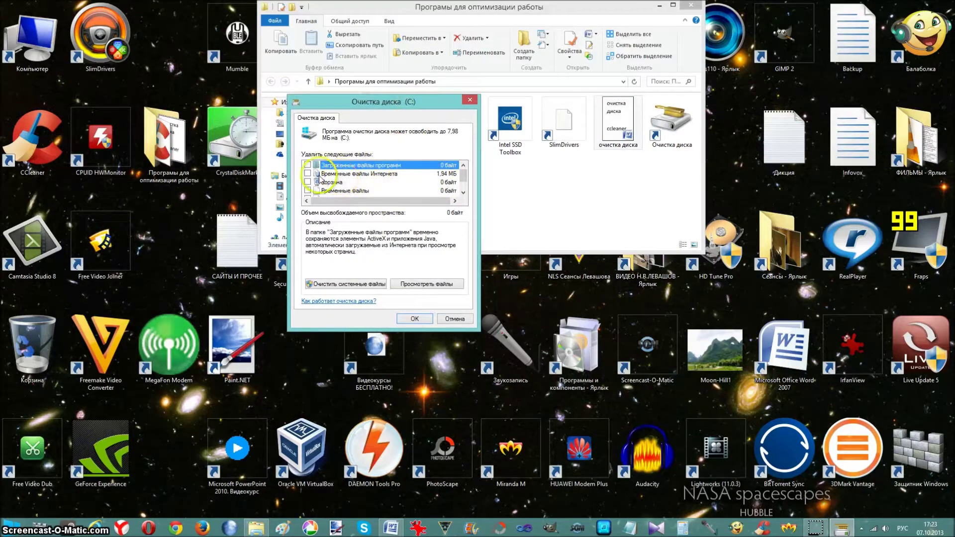
scroll(463, 181, down, 1)
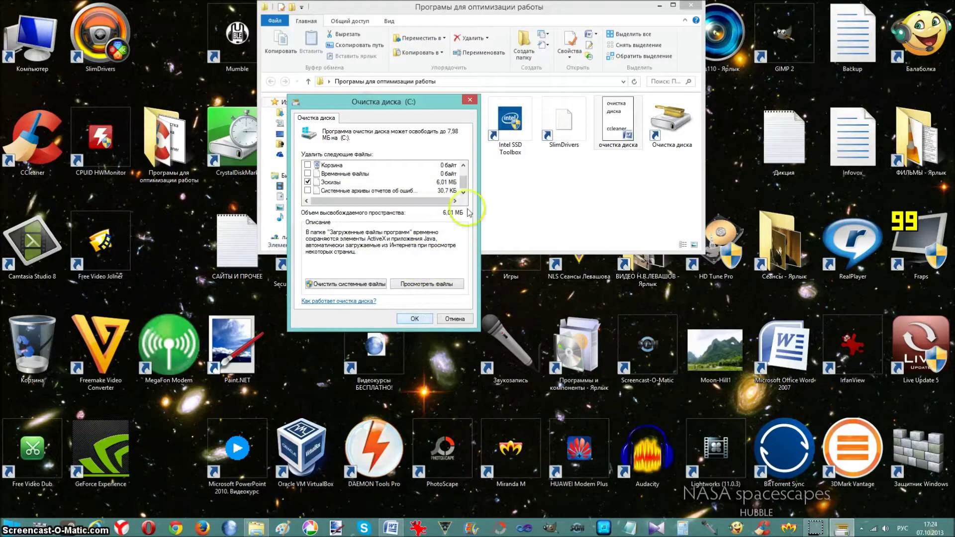
click(415, 318)
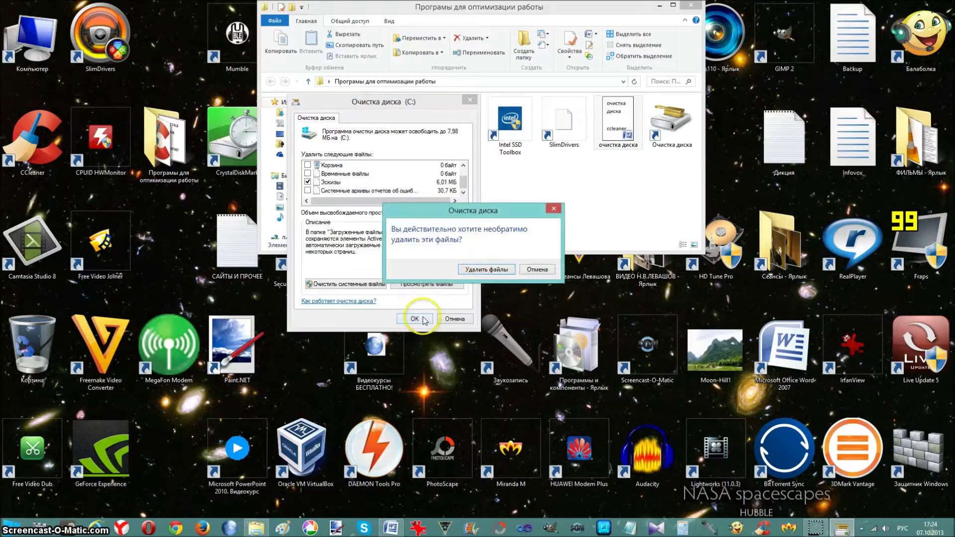
click(478, 271)
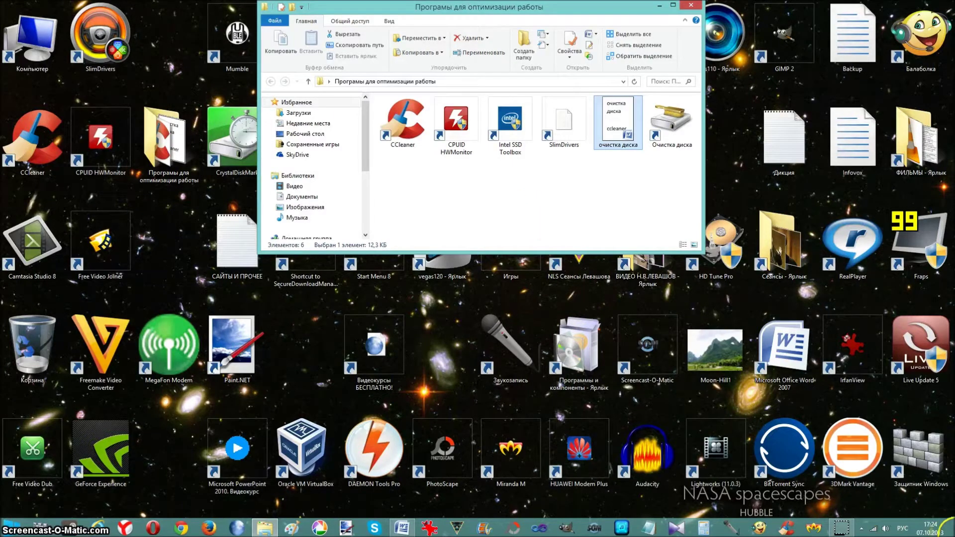
Reopen Disk Cleanup by searching the Windows settings for "очистка диска" and choosing the entry for freeing disk space.
mouse_move(943, 204)
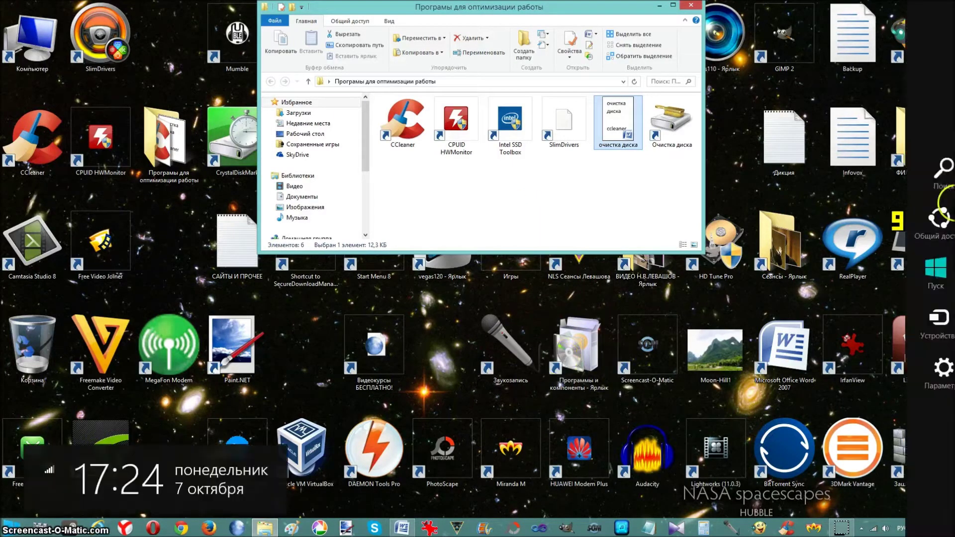
click(941, 181)
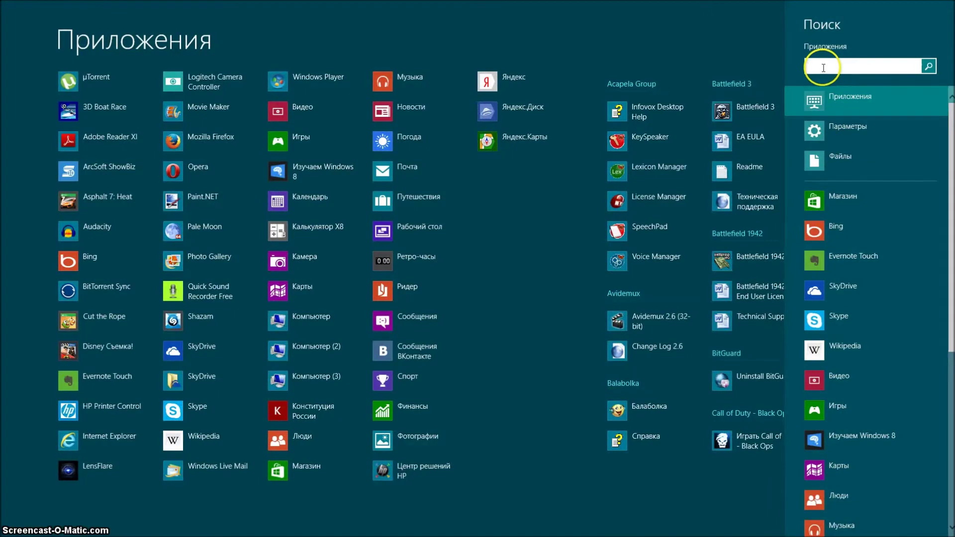
key(ctrl+v)
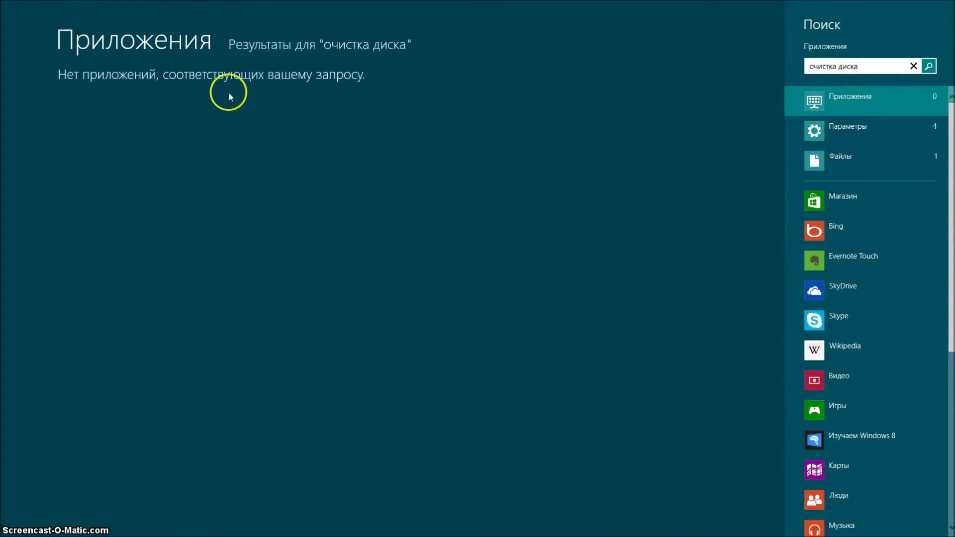
click(840, 126)
click(121, 171)
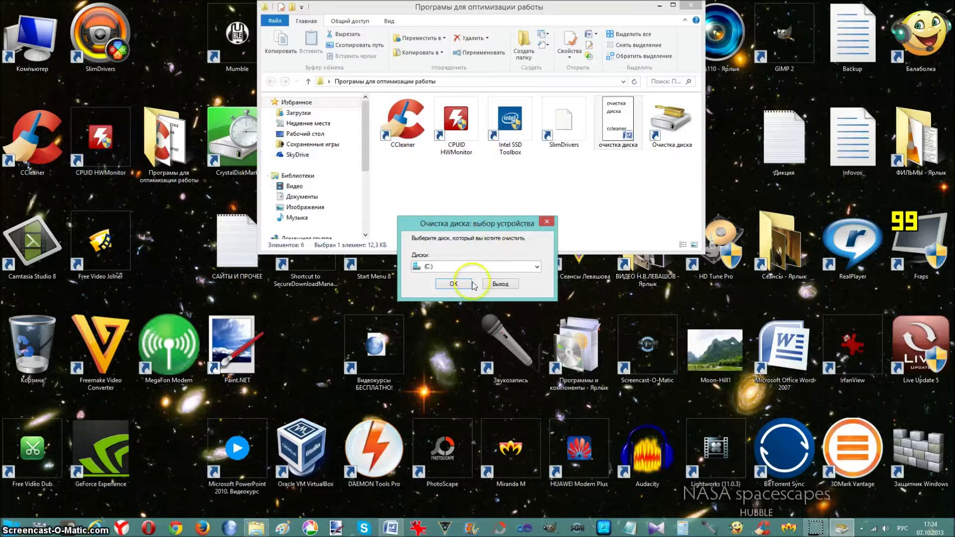
Scan drive C: and rescan it with system files included in the cleanup.
click(468, 284)
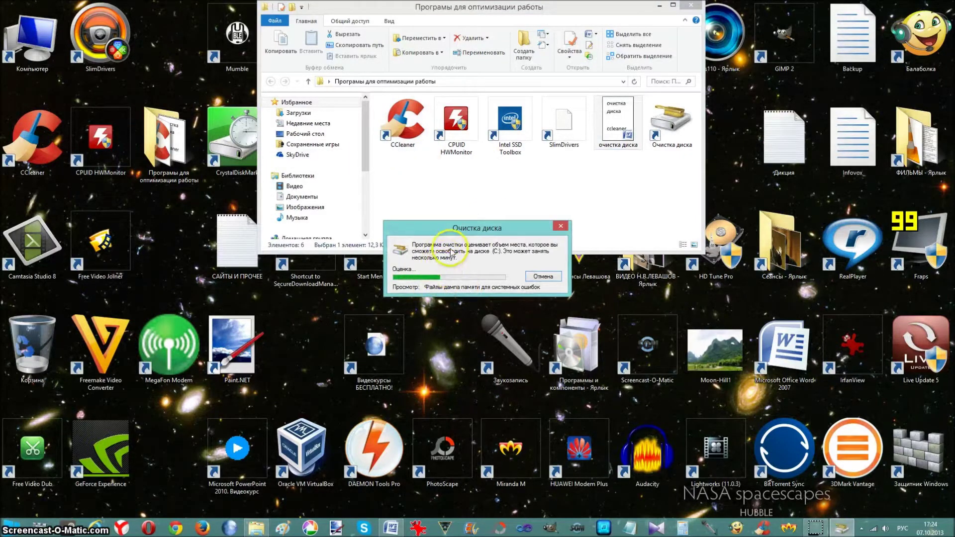
click(157, 296)
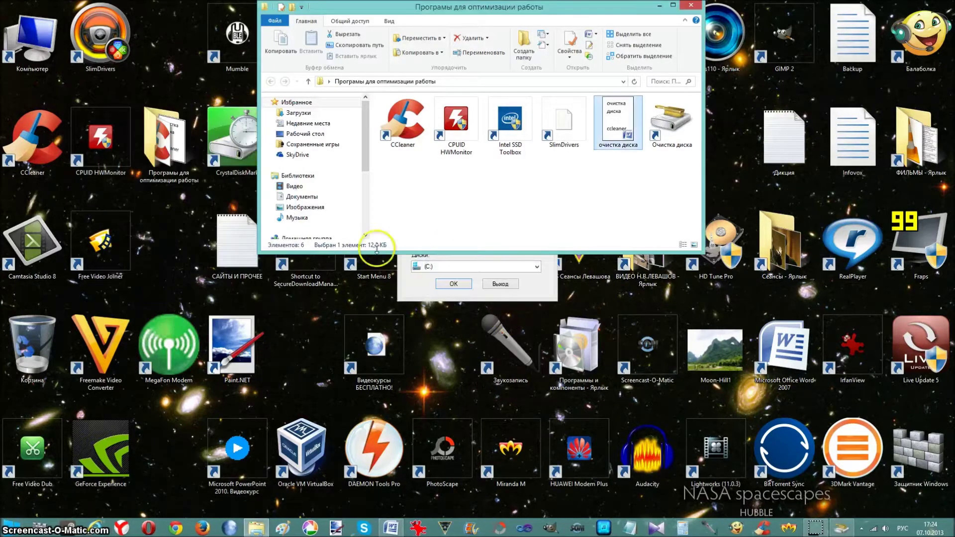
click(453, 283)
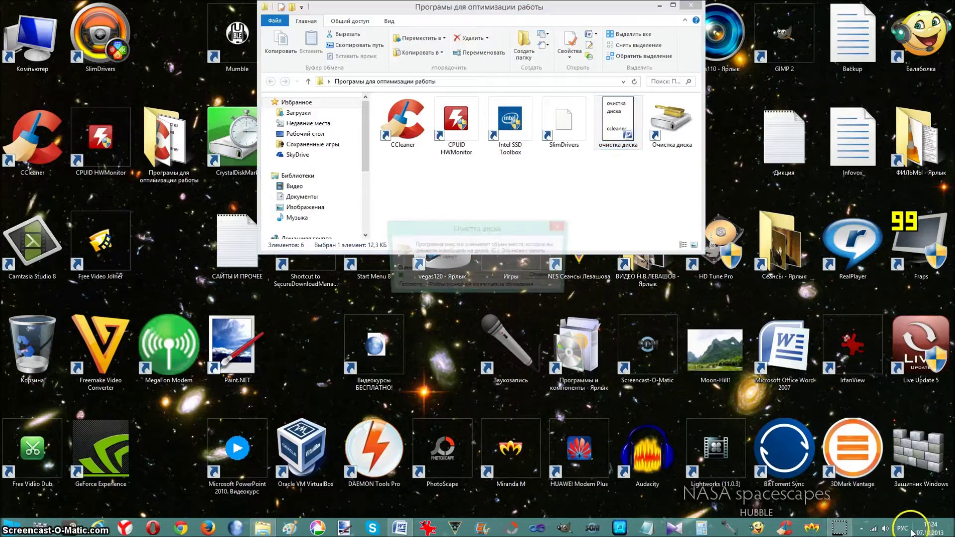
click(886, 530)
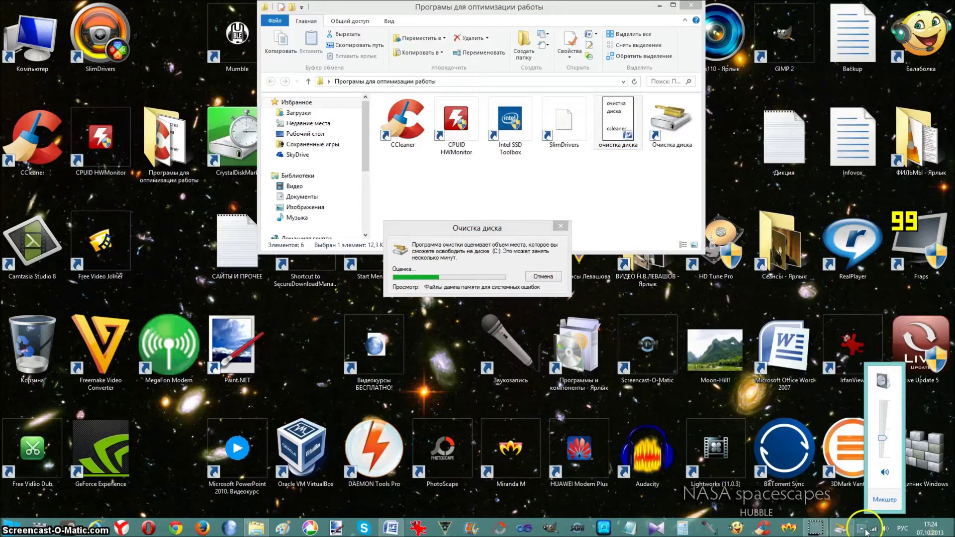
click(860, 529)
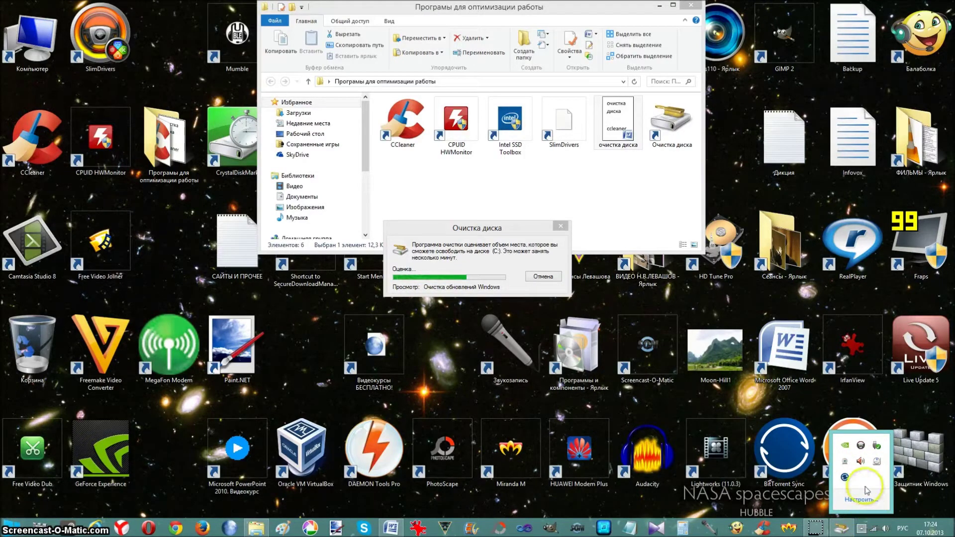
click(873, 526)
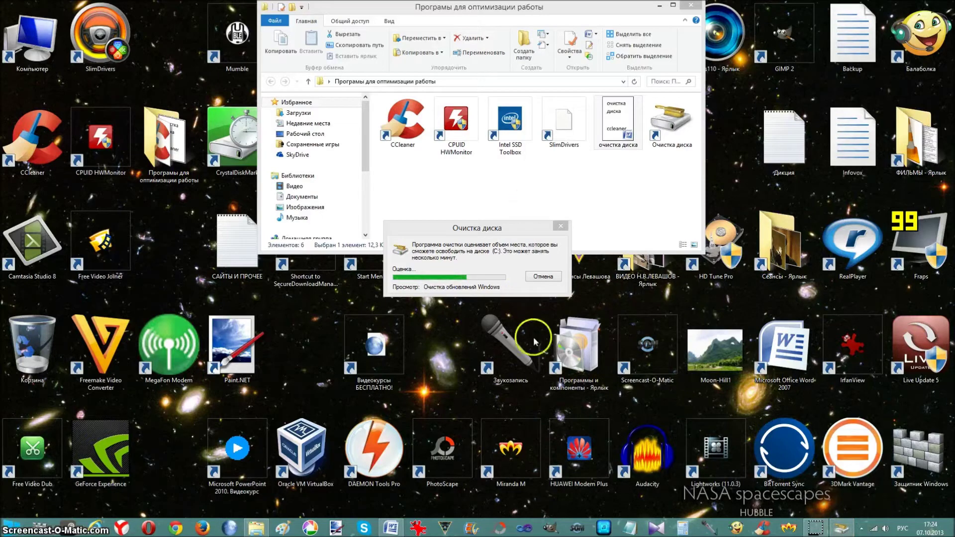
click(612, 339)
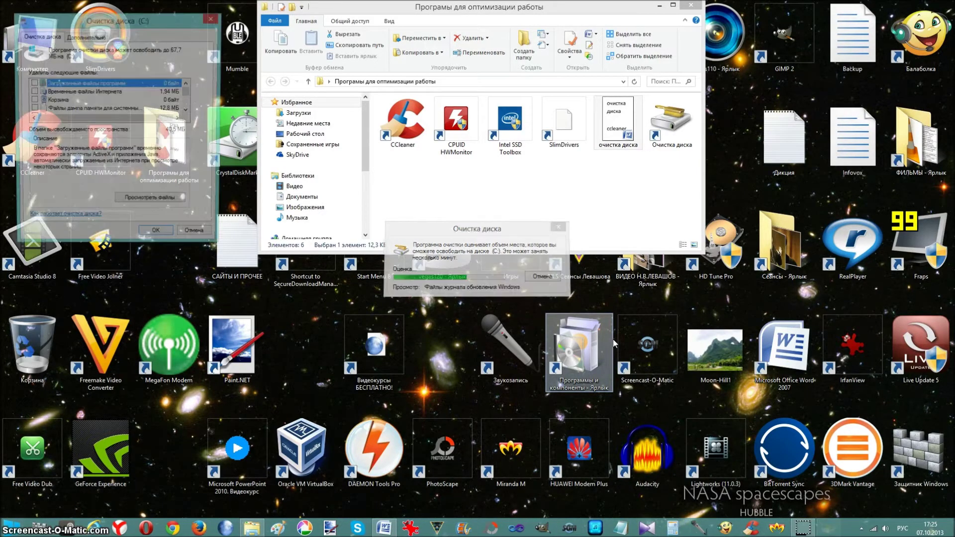
Examine the descriptions of the "Очистка обновлений Windows" and "Защитник Windows" categories in the list of files to delete.
click(355, 217)
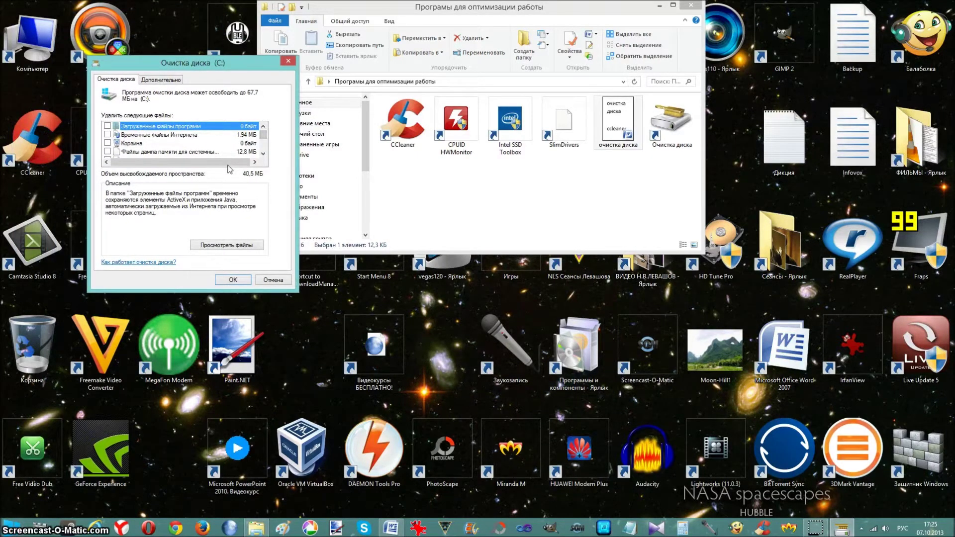
scroll(230, 170, down, 2)
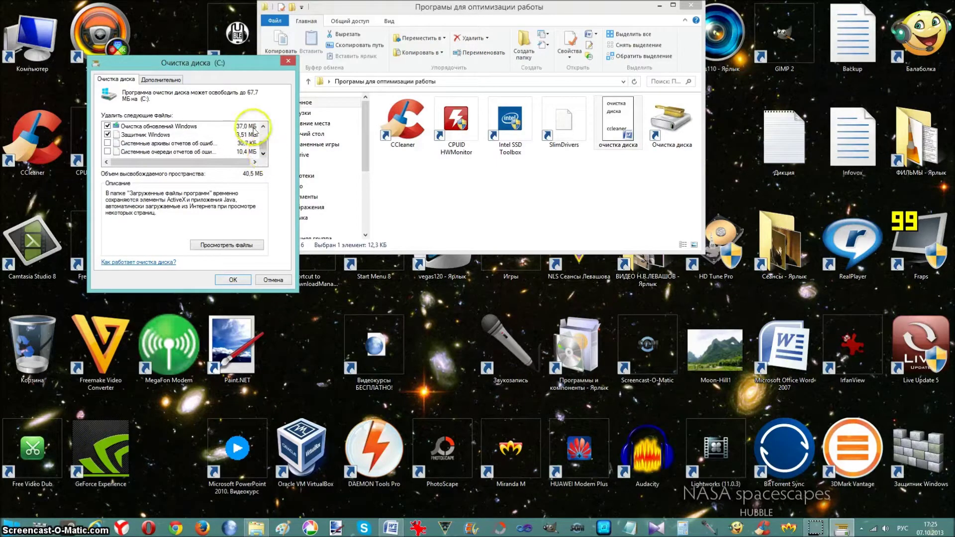
click(158, 127)
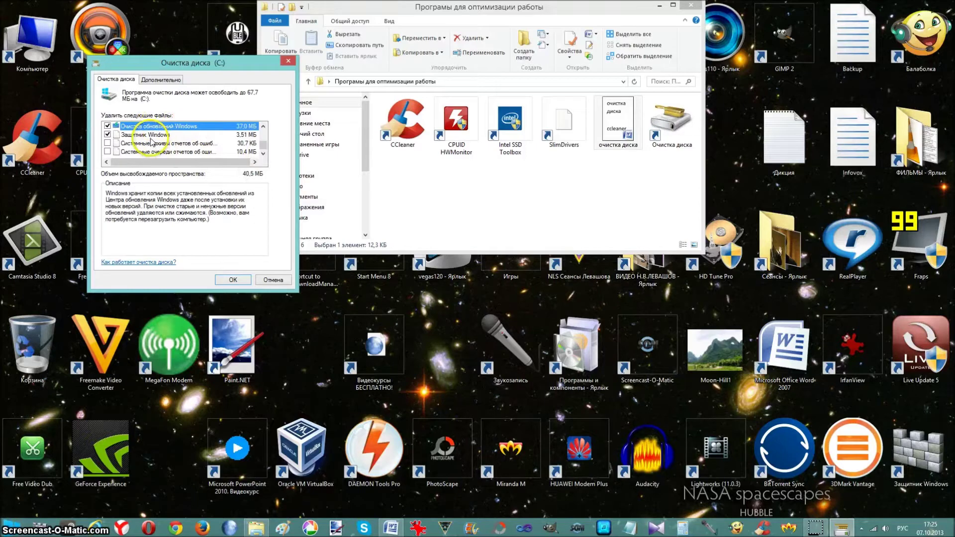
click(151, 134)
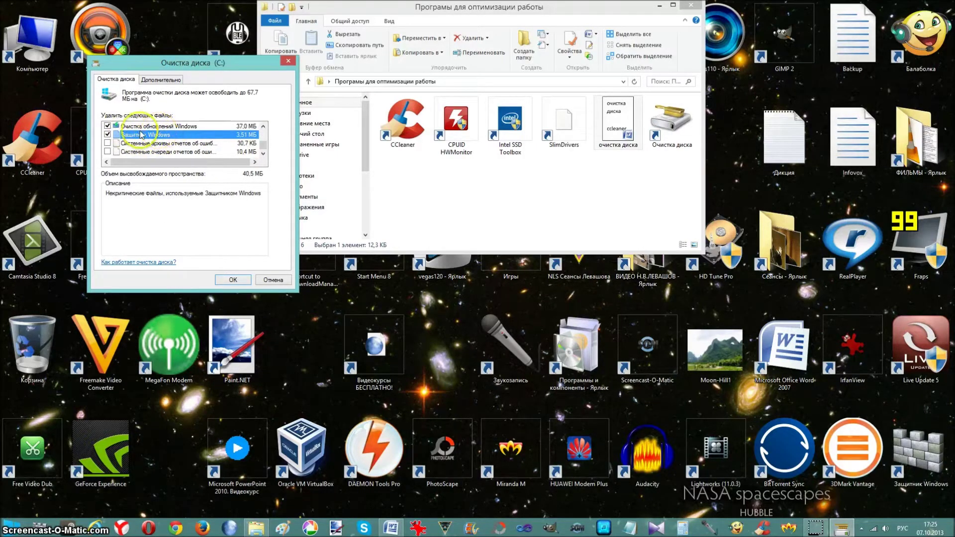
click(157, 128)
click(159, 135)
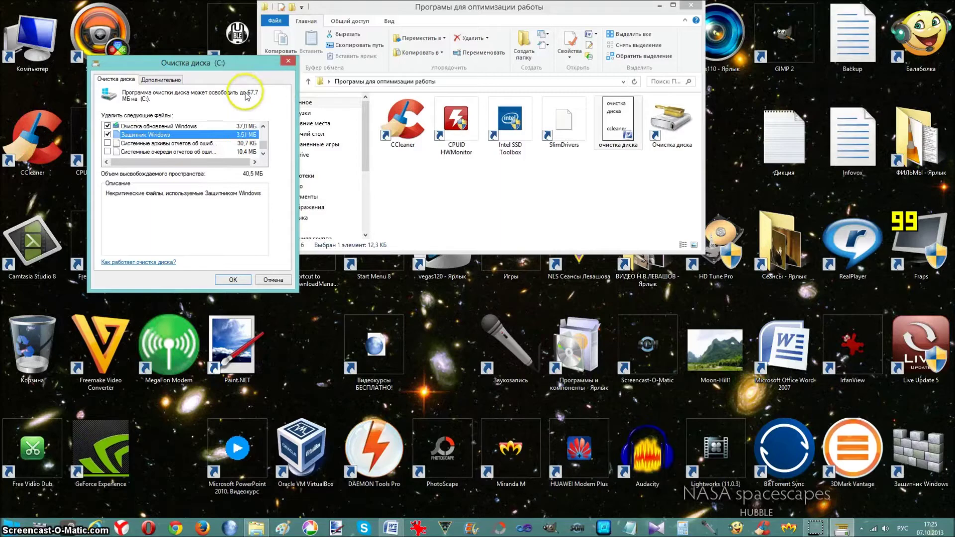
Clean drive C: with the "Очистка обновлений Windows" and "Защитник Windows" categories ticked, confirming the deletion of the files.
click(230, 278)
click(476, 269)
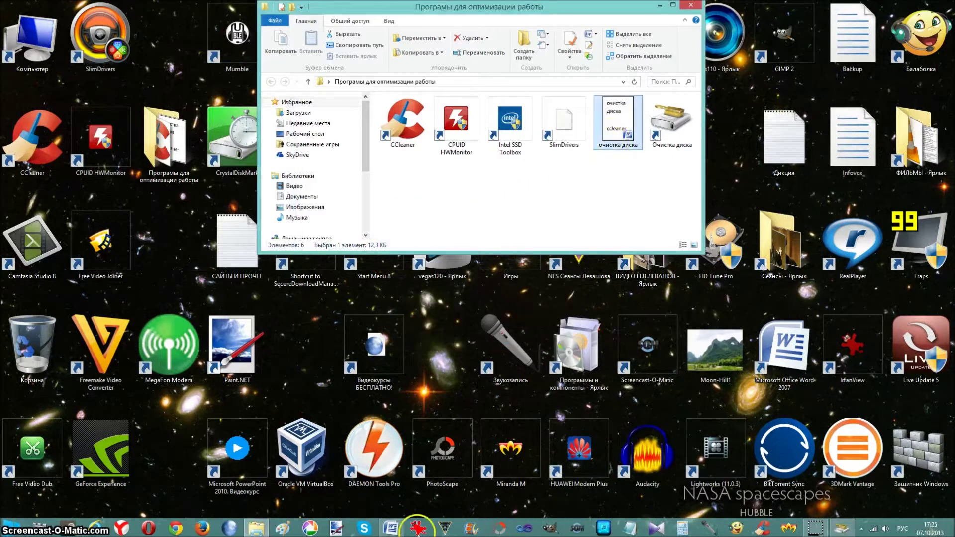
Switch to the Word document "очистка диска" and highlight the line with the program name "ccleaner".
click(391, 528)
scroll(450, 380, down, 3)
text(ccleaner)
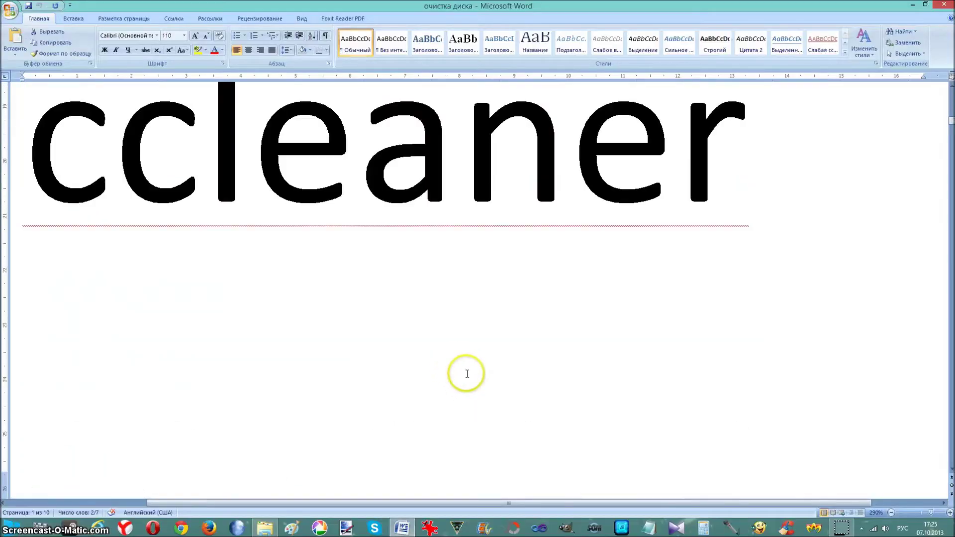
scroll(464, 363, up, 3)
drag(724, 294, 47, 315)
click(238, 528)
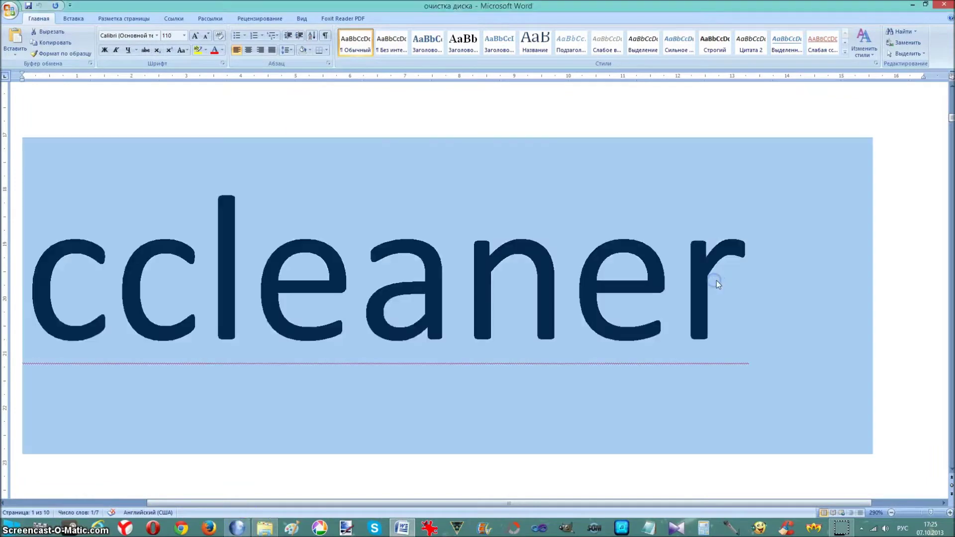
click(768, 275)
drag(768, 275, 50, 336)
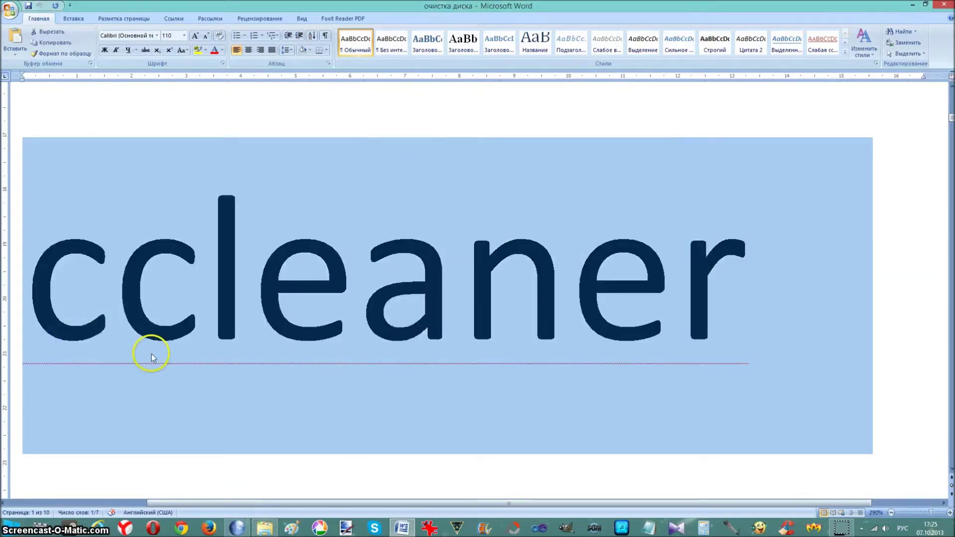
Switch to Pale Moon, open Yandex from the bookmarks and search for the suggestion "ccleaner скачать бесплатно".
click(237, 527)
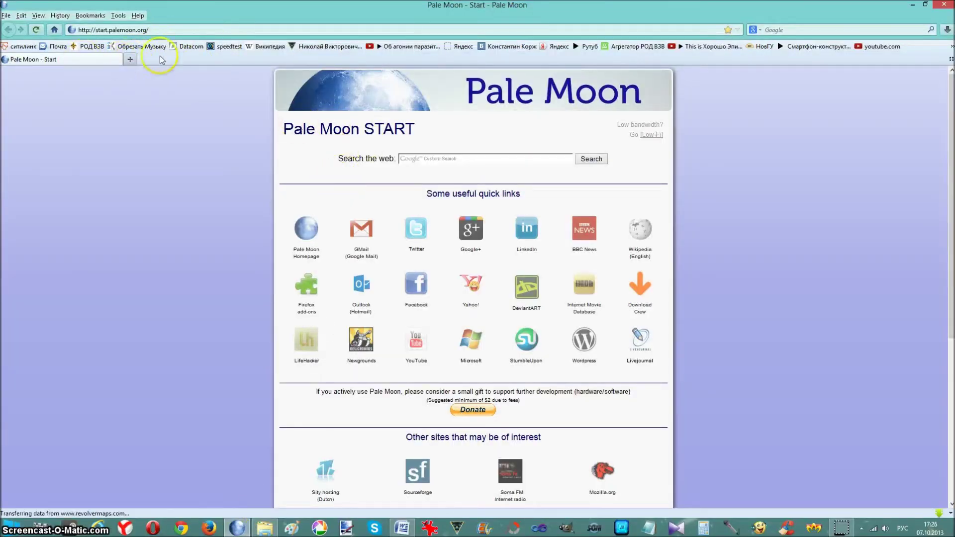
click(556, 46)
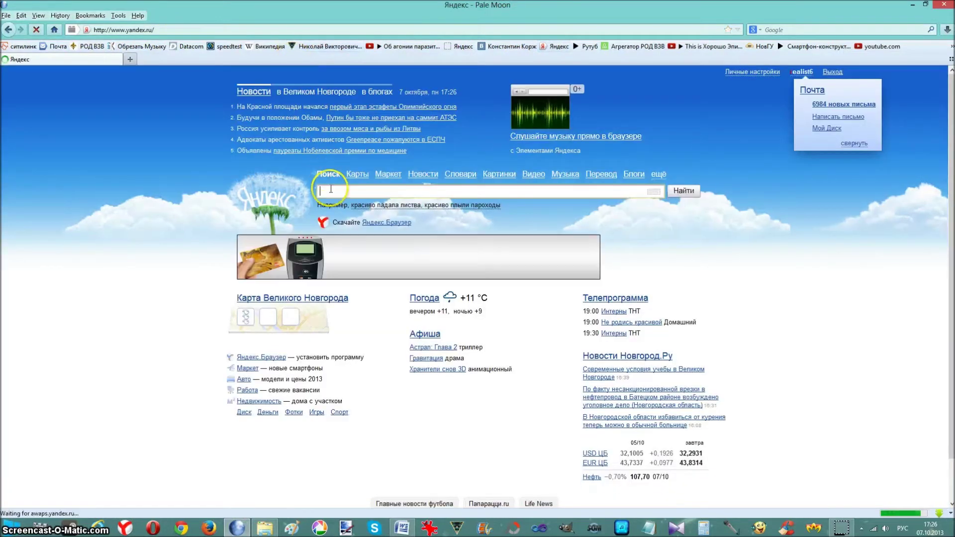
text(ccleaner)
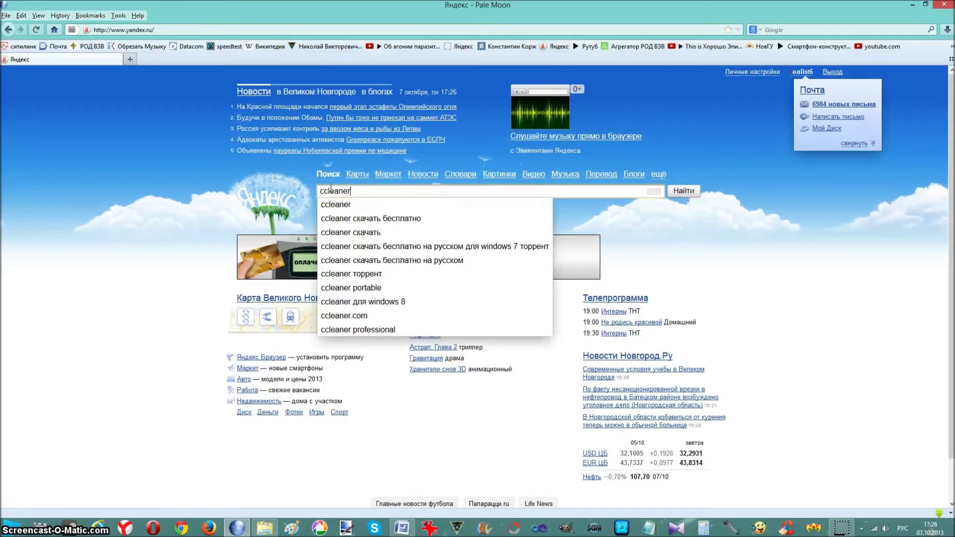
key(Down)
key(Down)
key(Return)
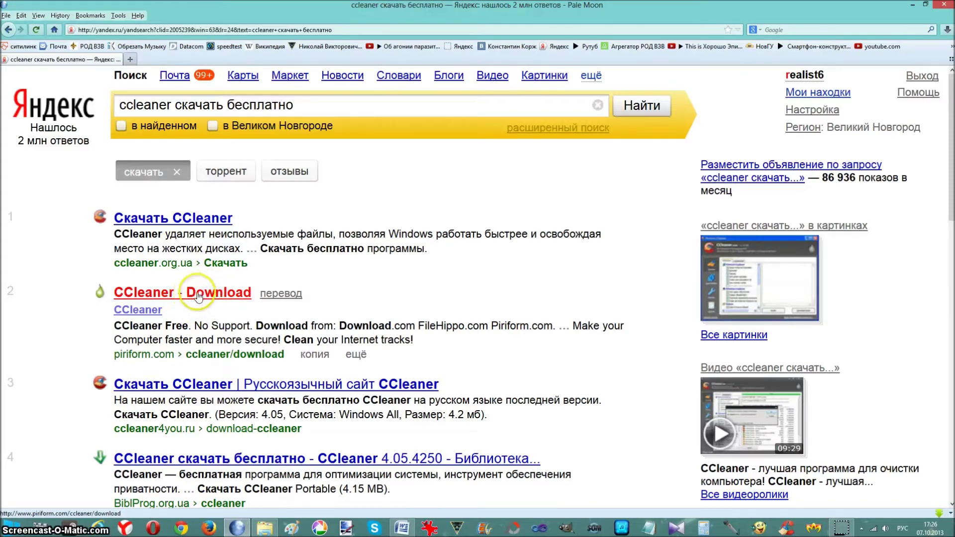
Open the piriform.com result "CCleaner - Download" and choose Download.com as the source for the free version.
click(198, 297)
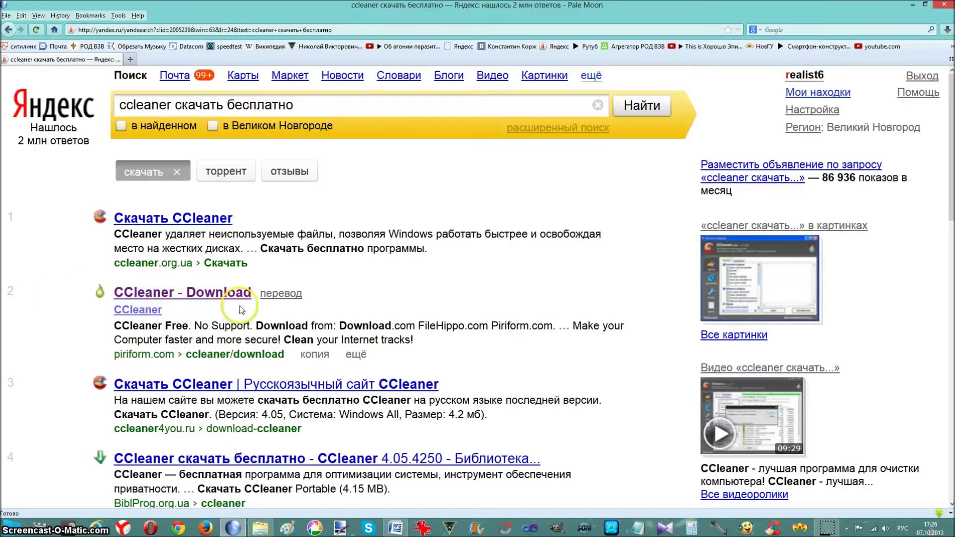
click(187, 301)
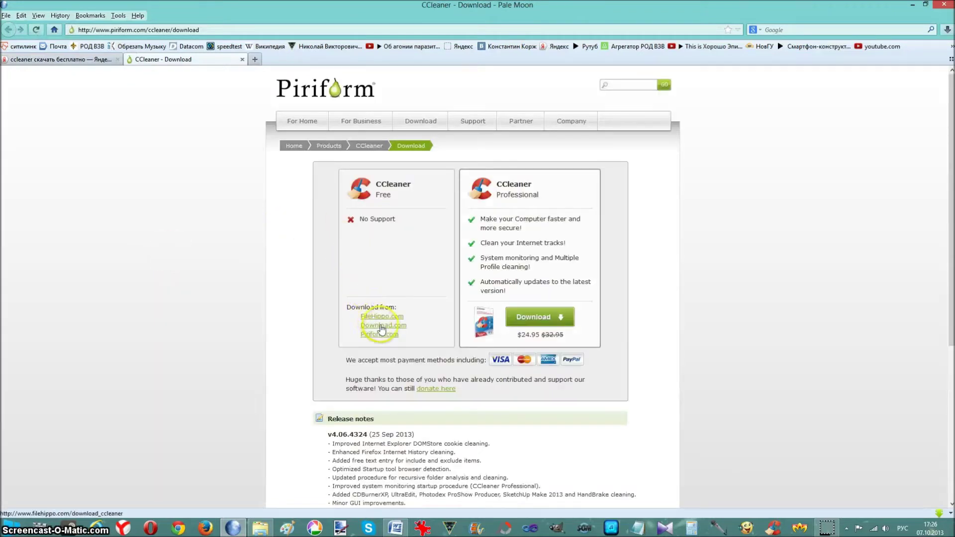
click(382, 325)
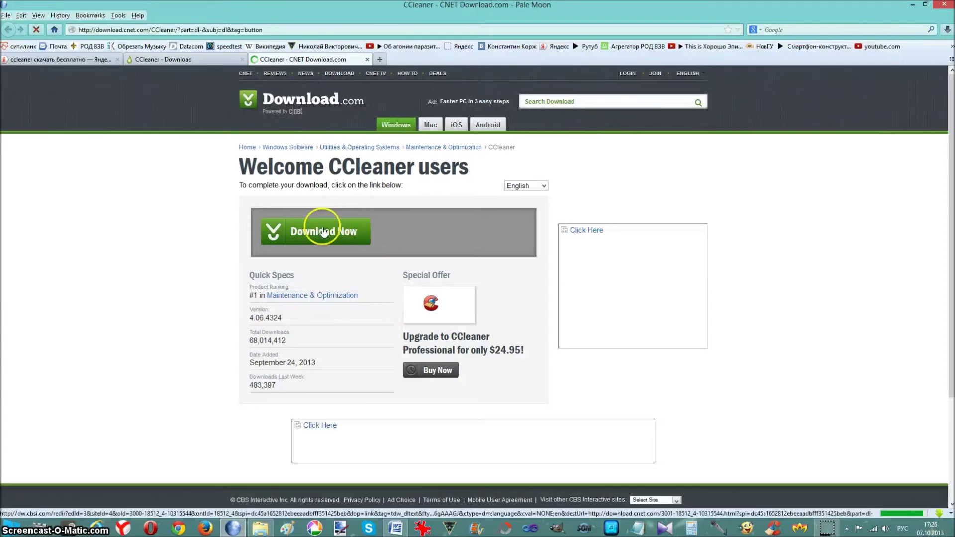
Download the installer ccsetup406.exe and save it in the PROGRAMS folder on drive L:.
click(323, 232)
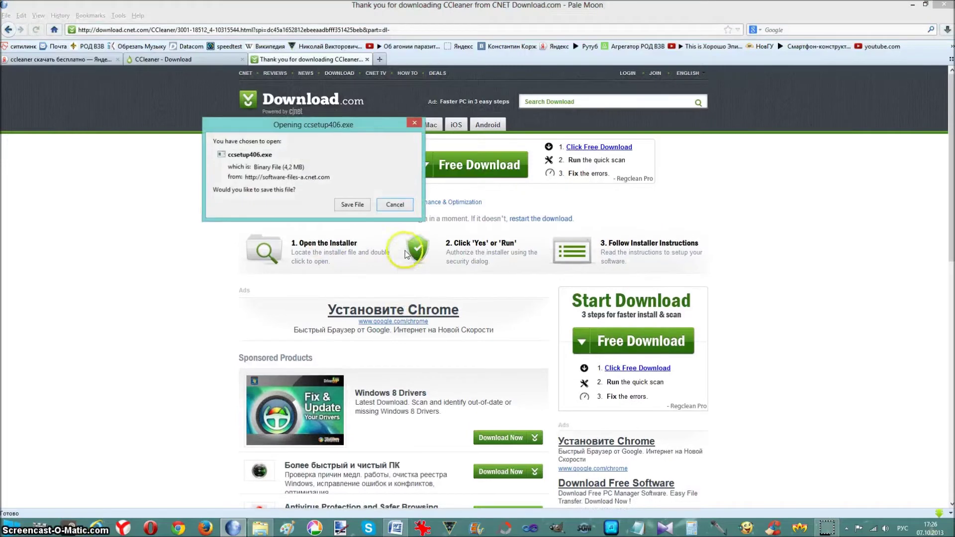
click(359, 204)
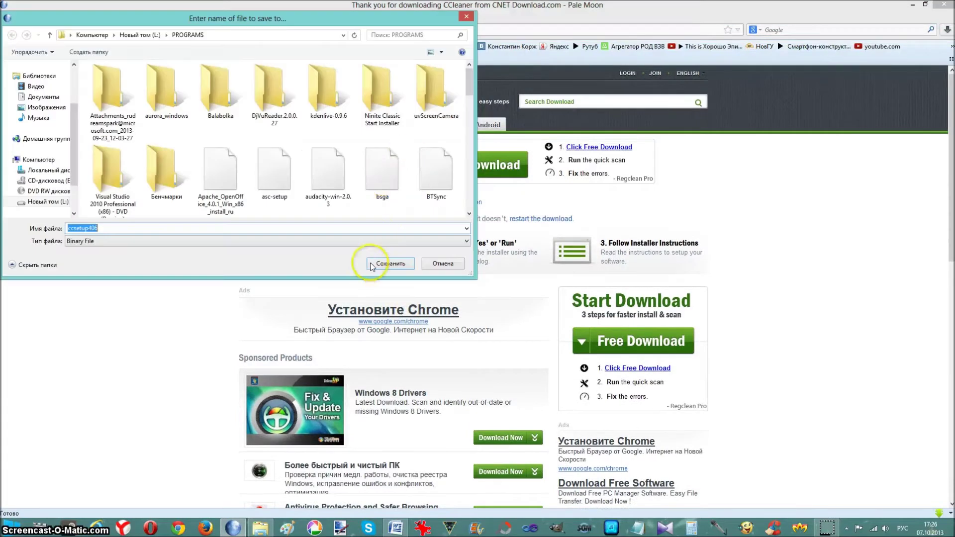
click(389, 264)
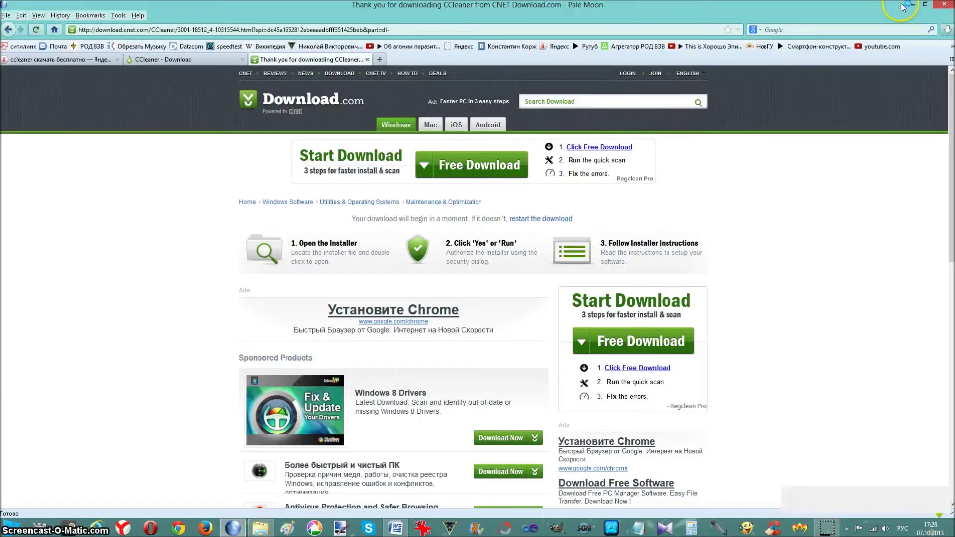
click(839, 71)
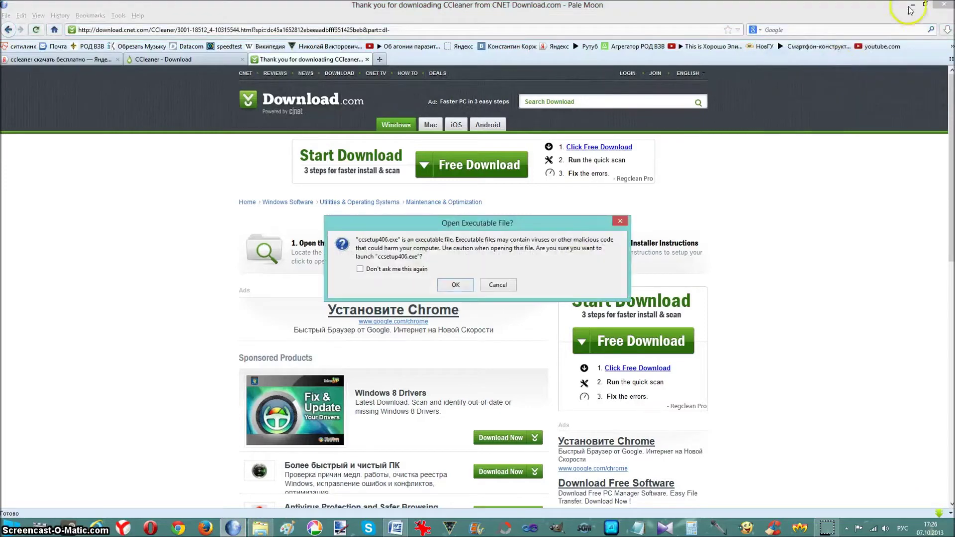
click(455, 284)
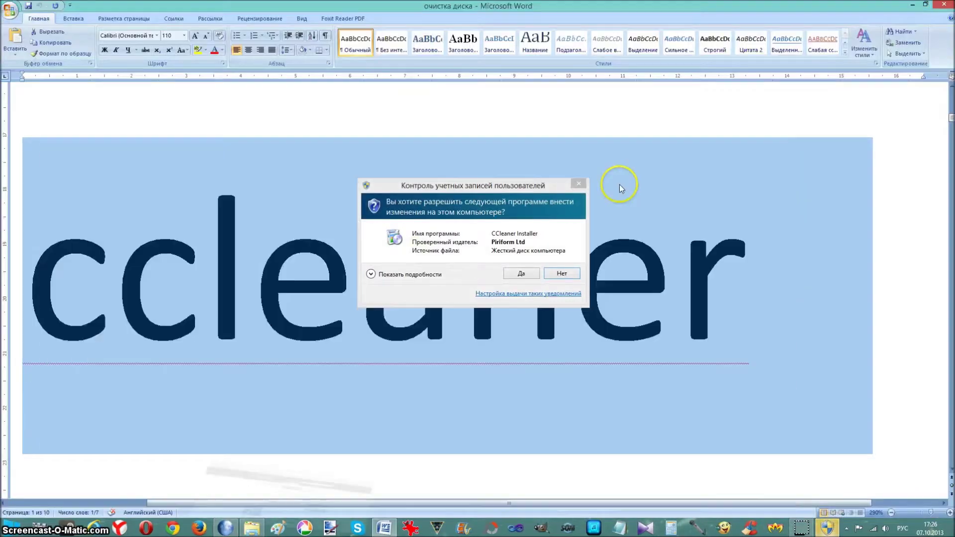
click(578, 183)
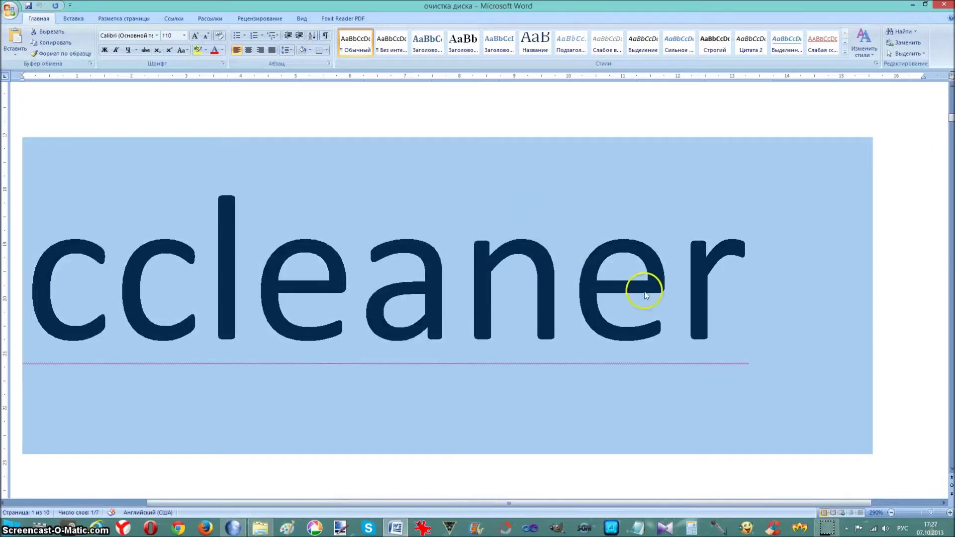
Start CCleaner from the folder "Програмы для оптимизации работы" and analyse the system, allowing Firefox to be closed.
click(912, 5)
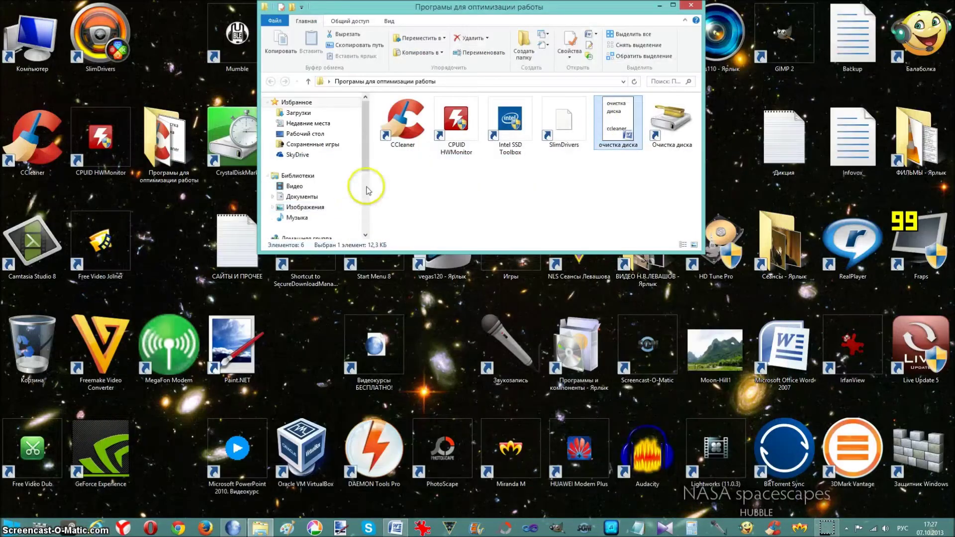
double_click(422, 121)
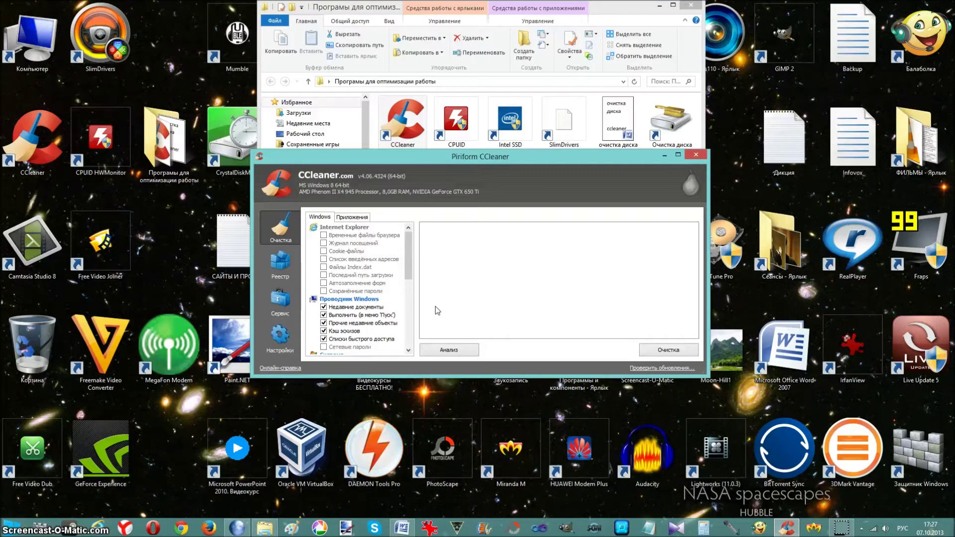
click(660, 348)
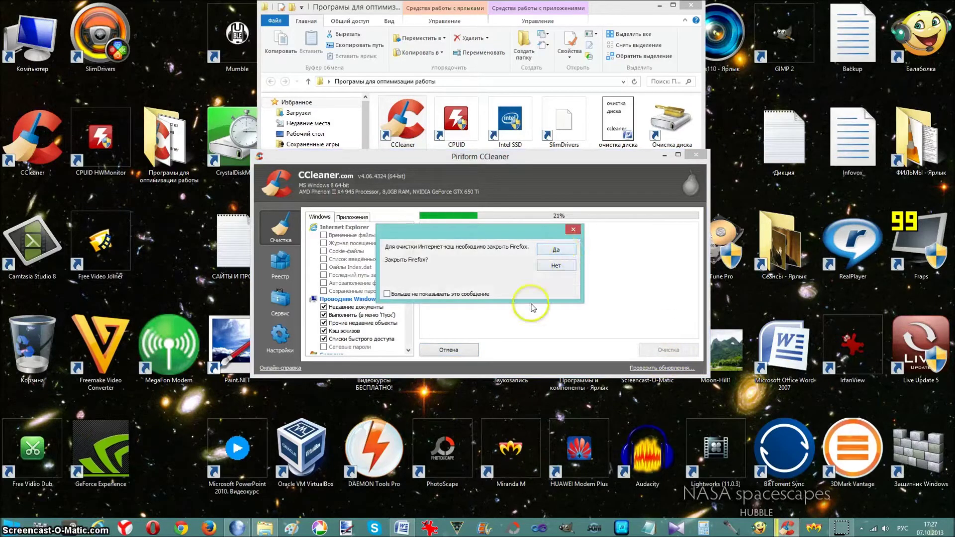
click(556, 249)
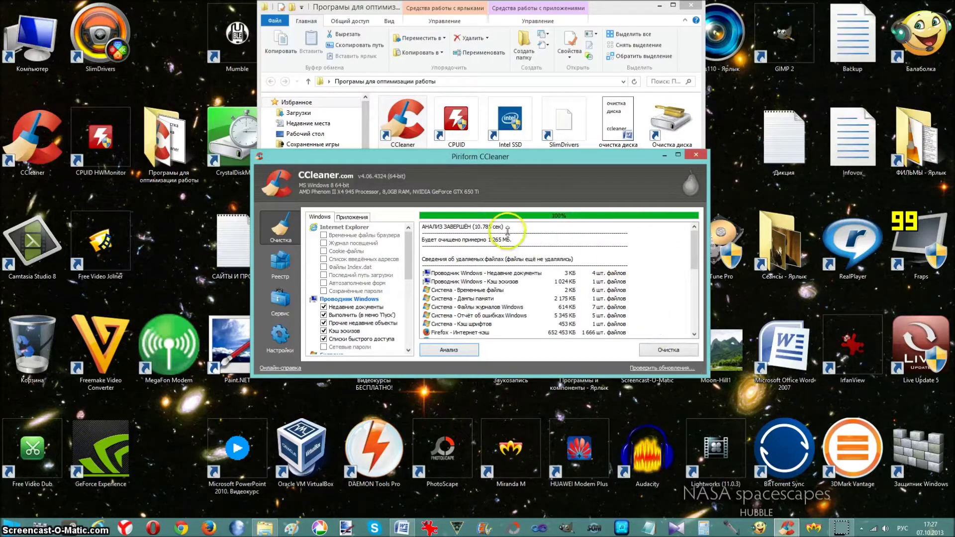
drag(517, 245, 489, 240)
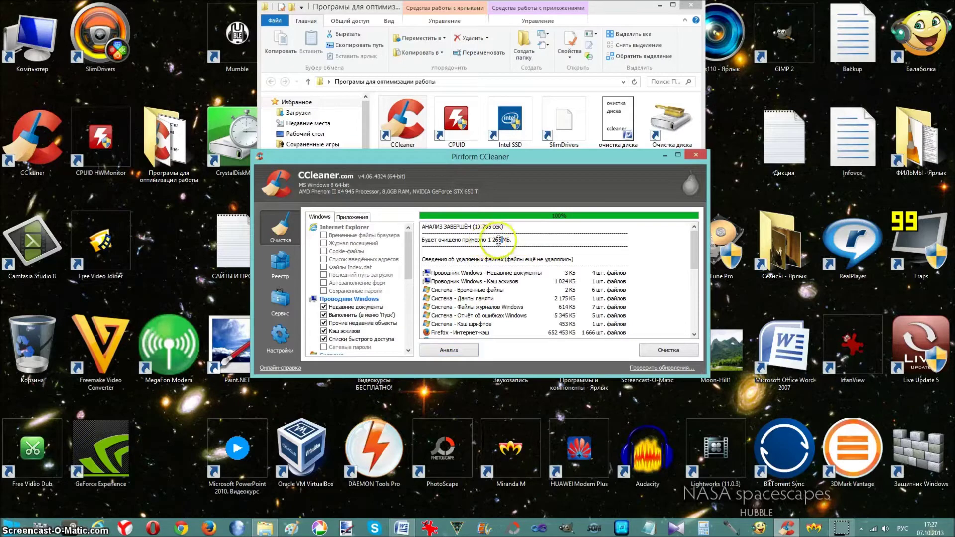
Run the CCleaner cleanup and cancel it once it reaches the MFT free-space wipe of drive C:.
click(640, 349)
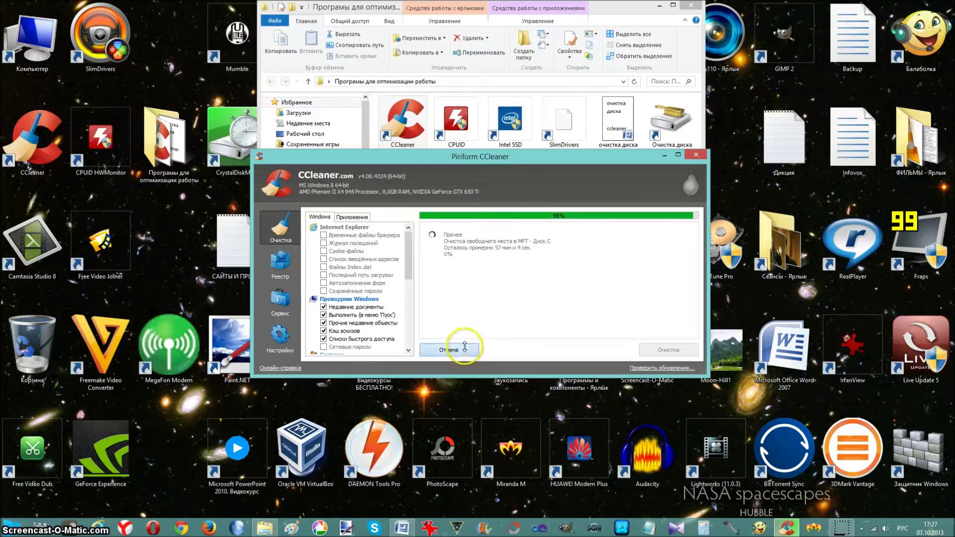
click(465, 347)
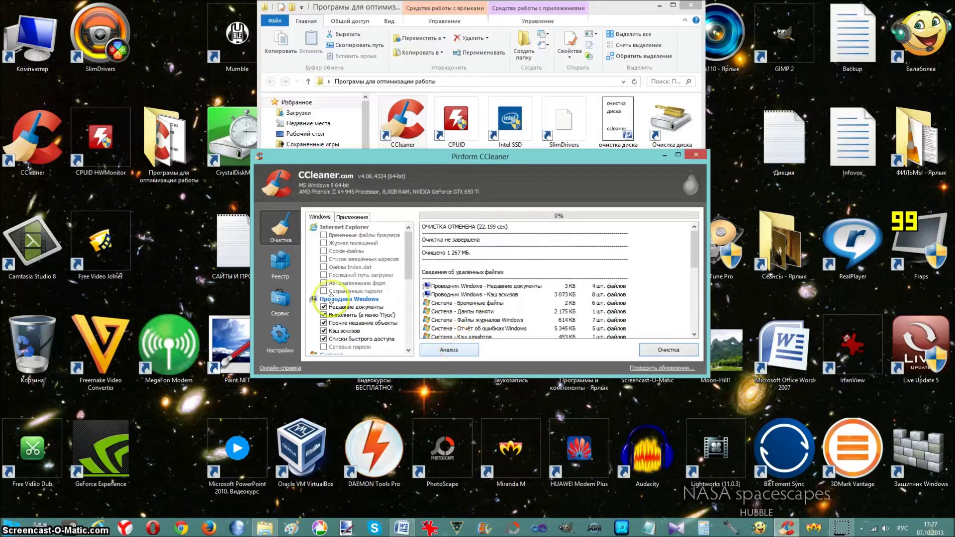
Scan the registry for problems and save a backup as cc_20131007_172816 in the System32 folder before fixing them.
click(295, 260)
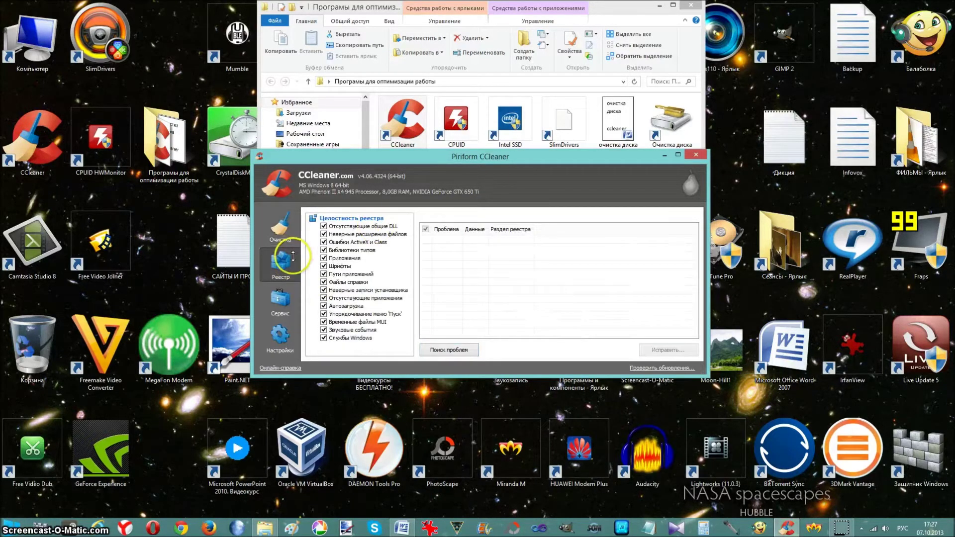
click(449, 349)
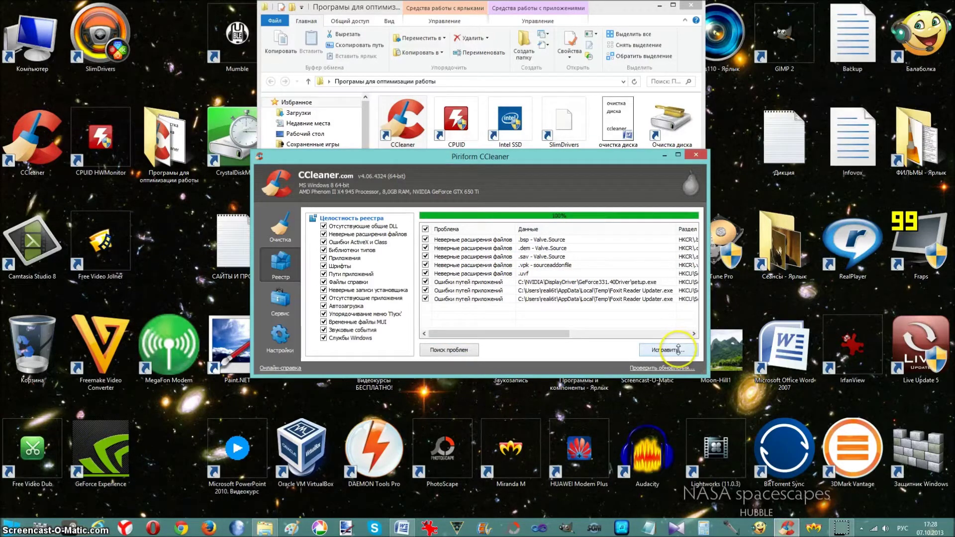
click(677, 350)
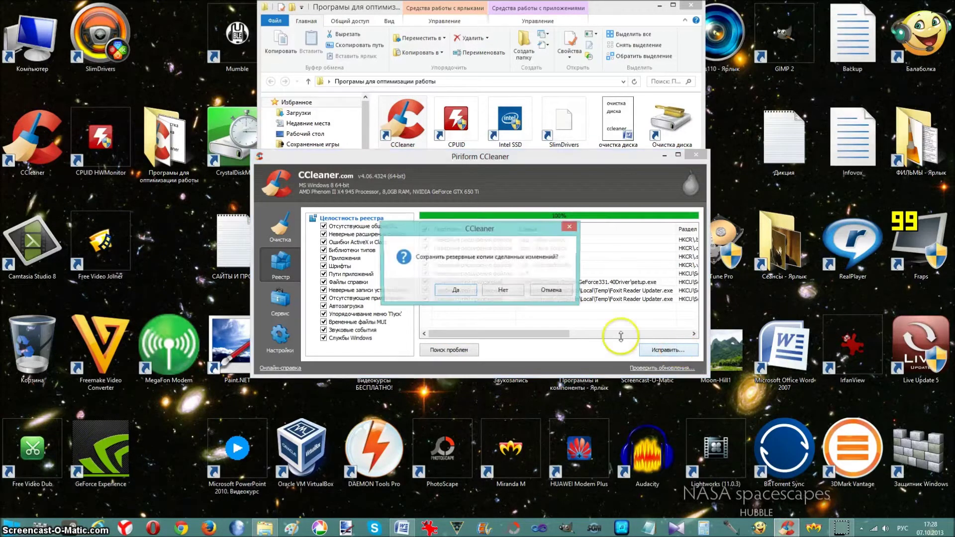
click(454, 290)
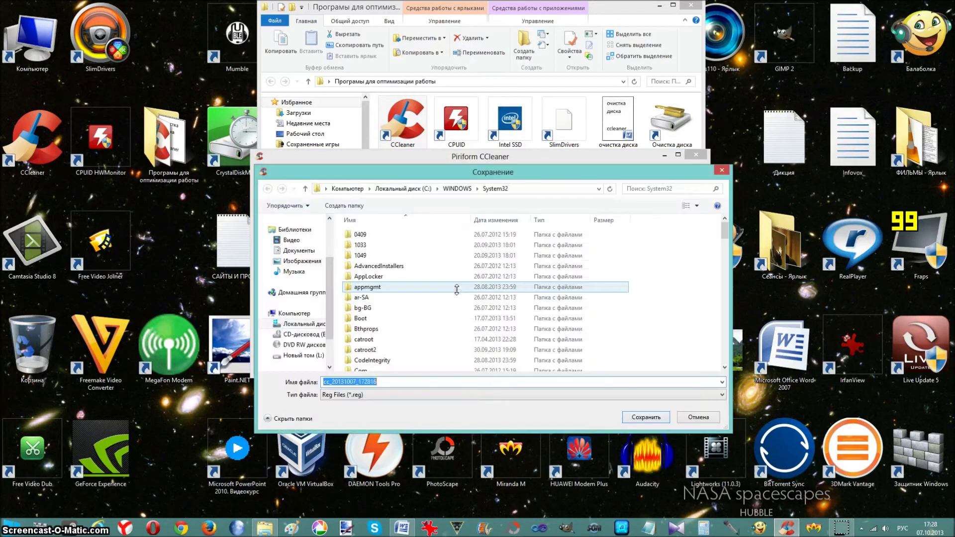
click(627, 416)
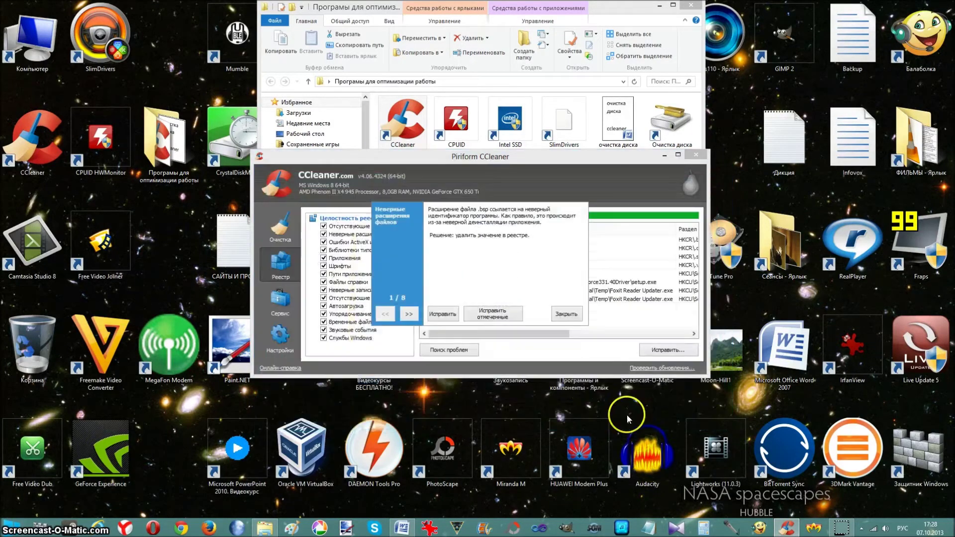
Fix all the marked registry problems and close CCleaner.
key(Return)
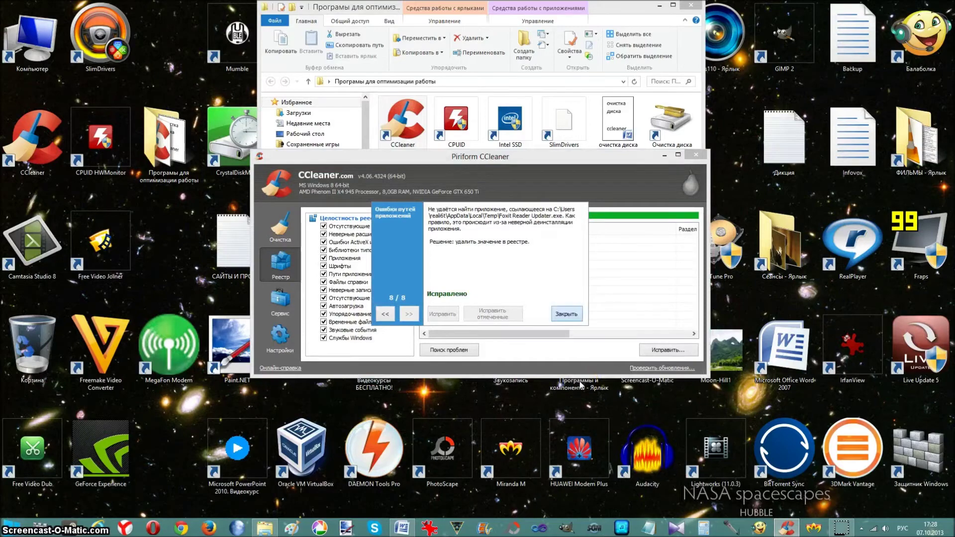
key(Return)
click(696, 155)
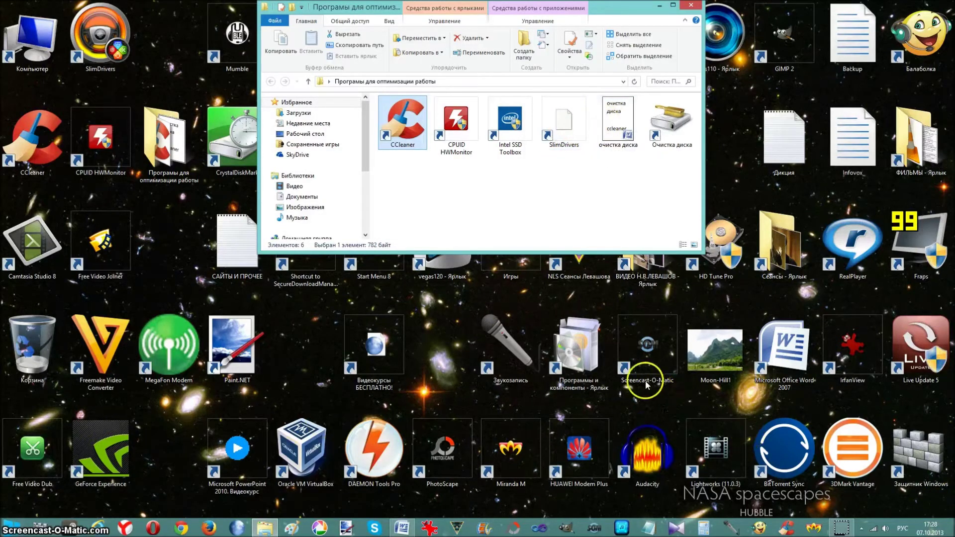
Search the system settings for "дефрагментация" and open the drive defragmentation and optimisation tool.
mouse_move(947, 102)
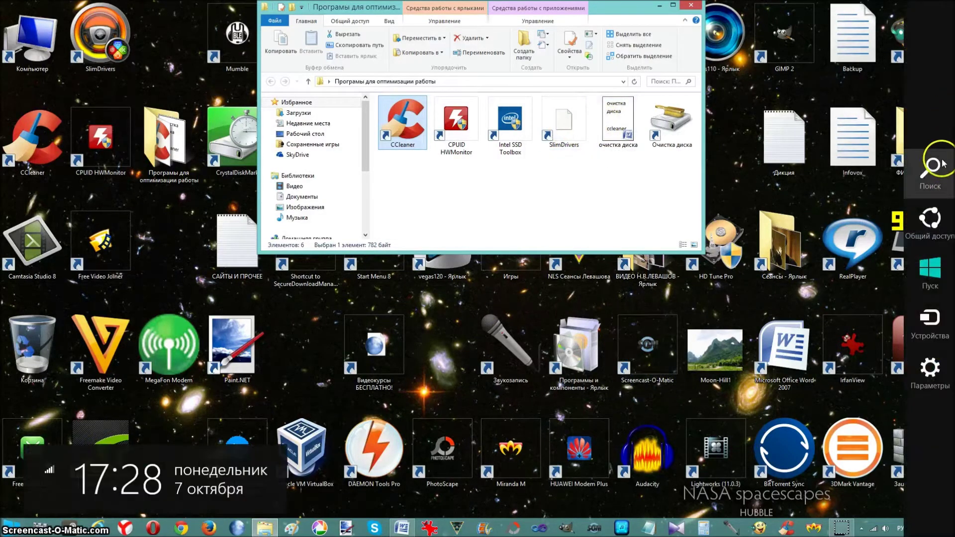
click(921, 179)
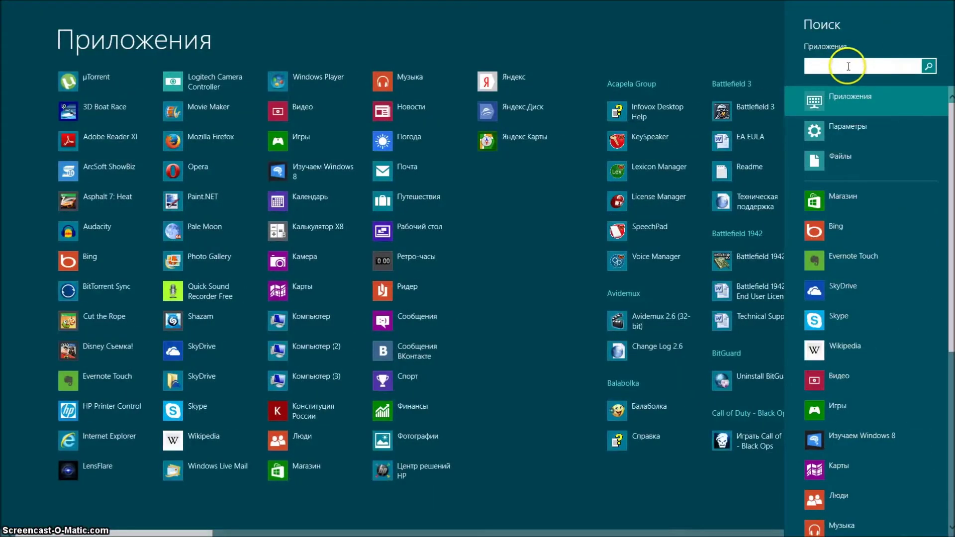
text(дефрагментация)
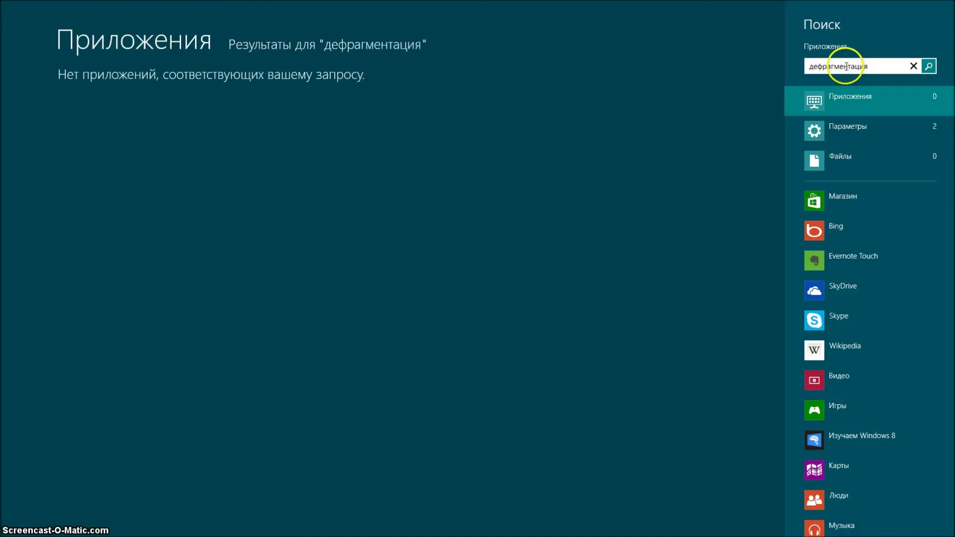
click(822, 130)
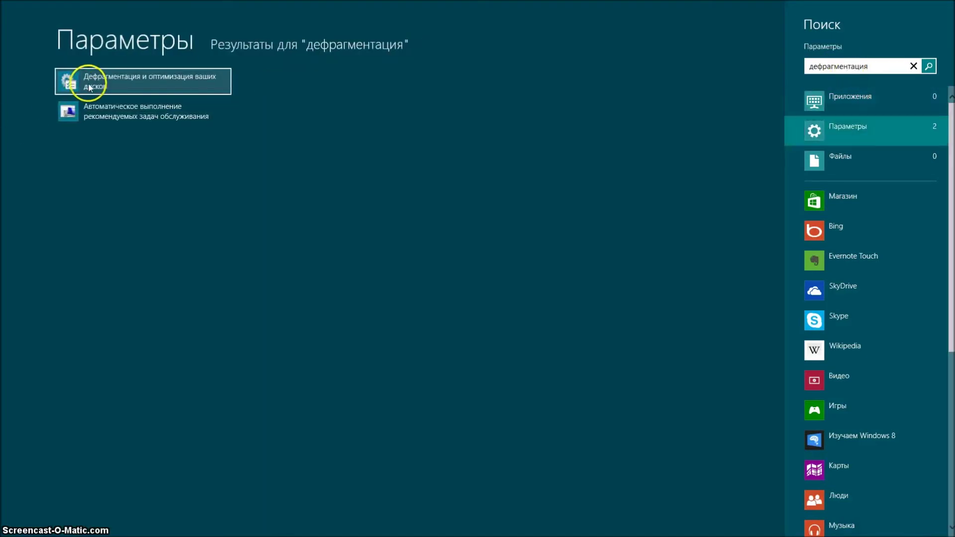
click(90, 85)
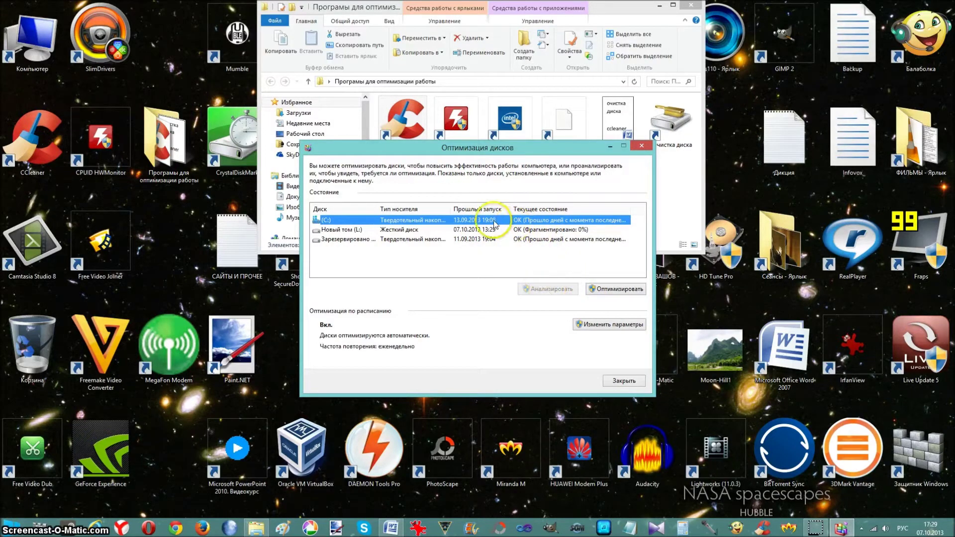
Analyse the hard disk "Новый том (L:)" for fragmentation and minimise the drive optimisation window.
click(396, 231)
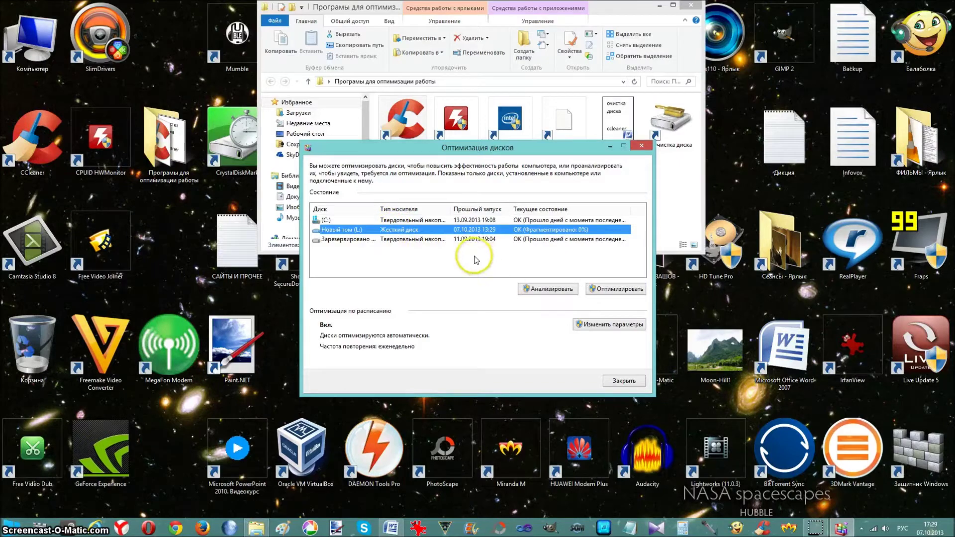
click(550, 288)
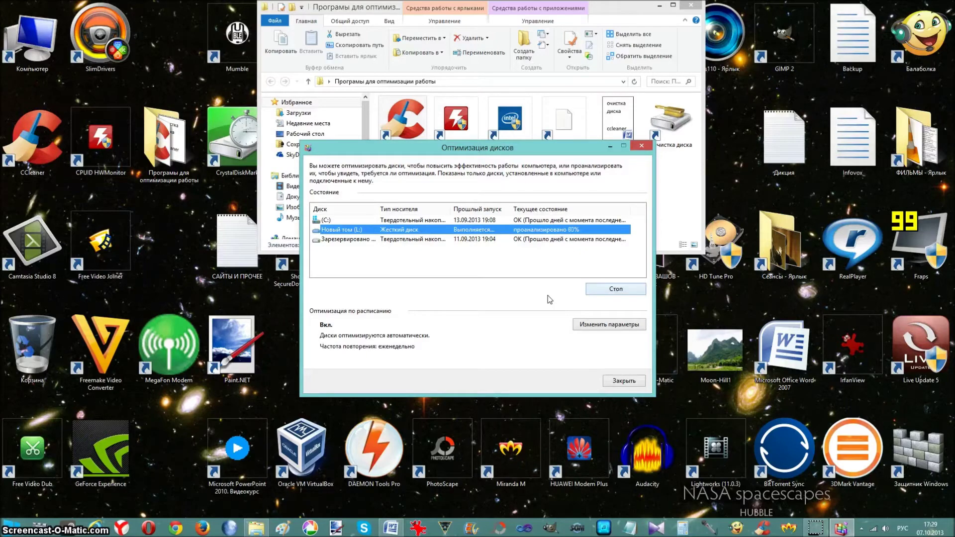
click(608, 147)
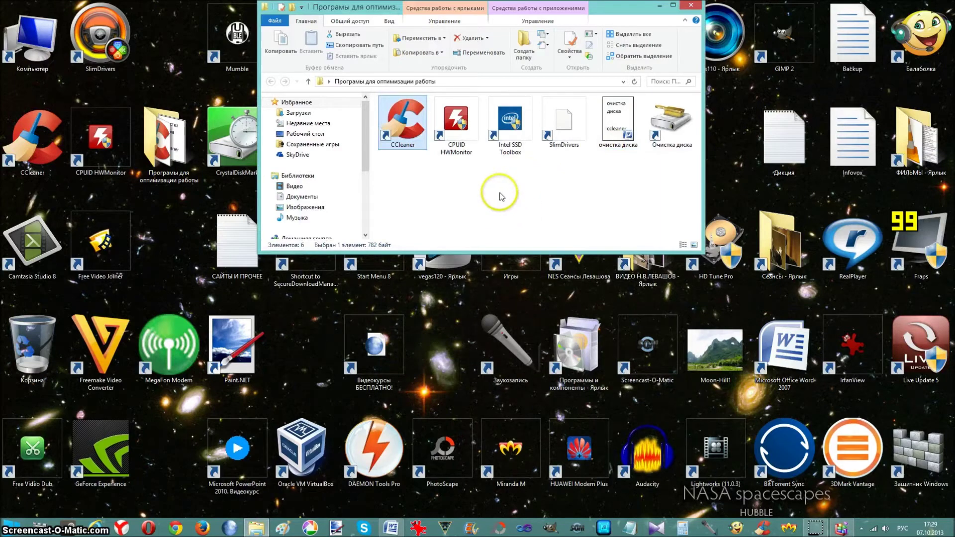
Open the Word document "очистка диска" and copy the heading "HWMonitor" on page 2.
double_click(608, 130)
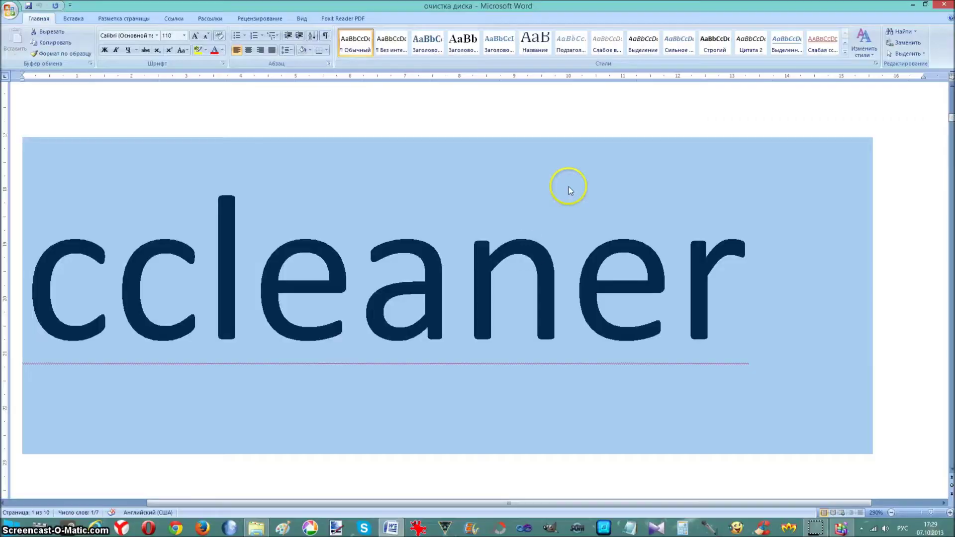
click(503, 273)
scroll(505, 268, down, 5)
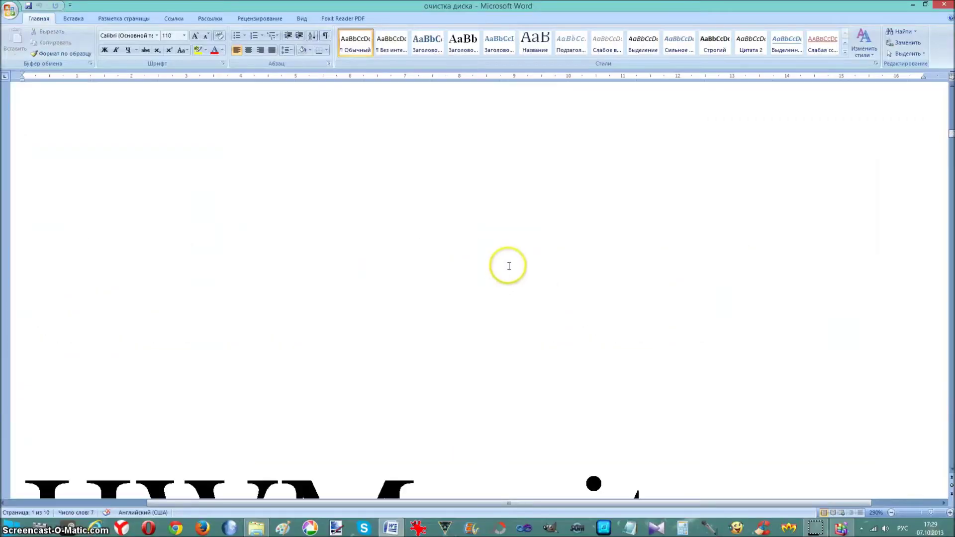
scroll(519, 270, down, 1)
scroll(522, 269, up, 5)
scroll(520, 271, down, 5)
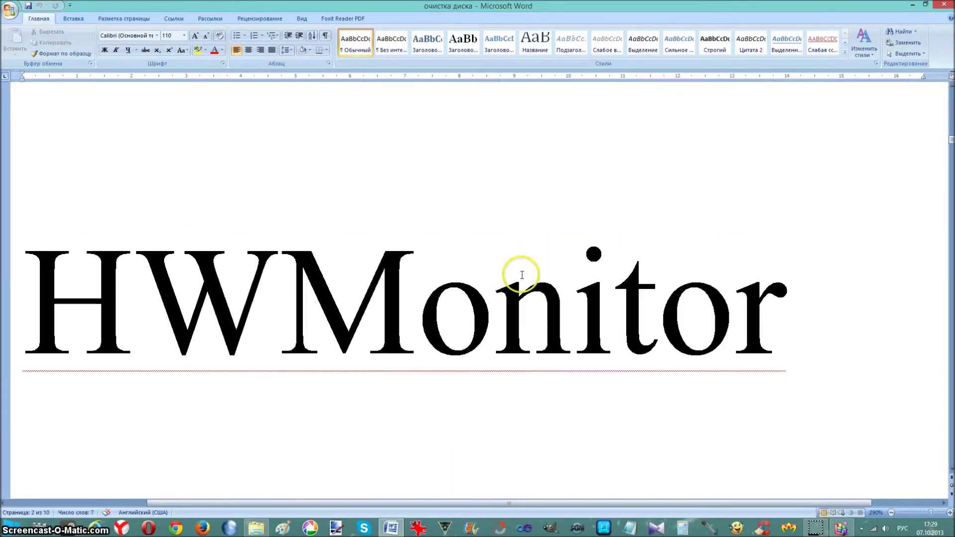
drag(787, 249, 32, 267)
key(ctrl+c)
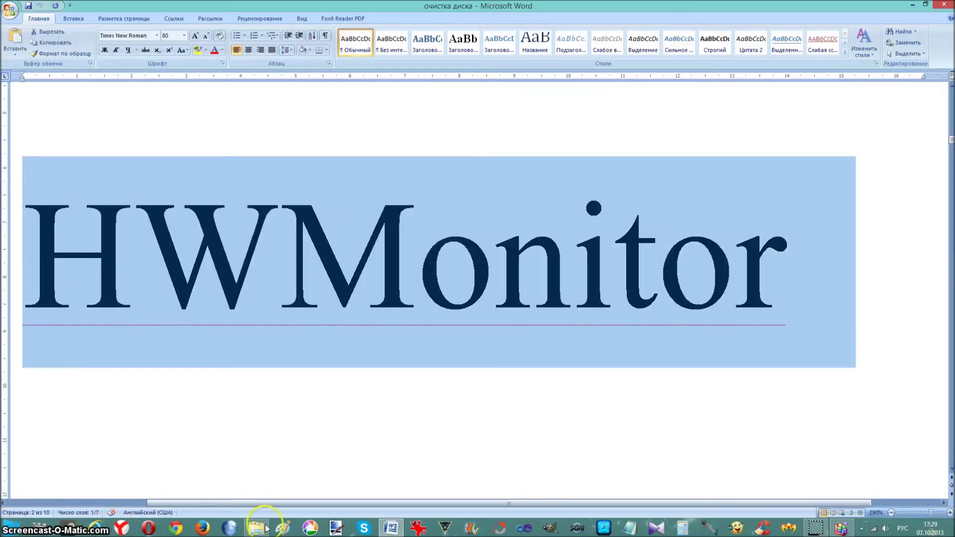
Switch to Pale Moon, open Yandex in a new tab and search for the copied name "HWMonitor".
click(215, 528)
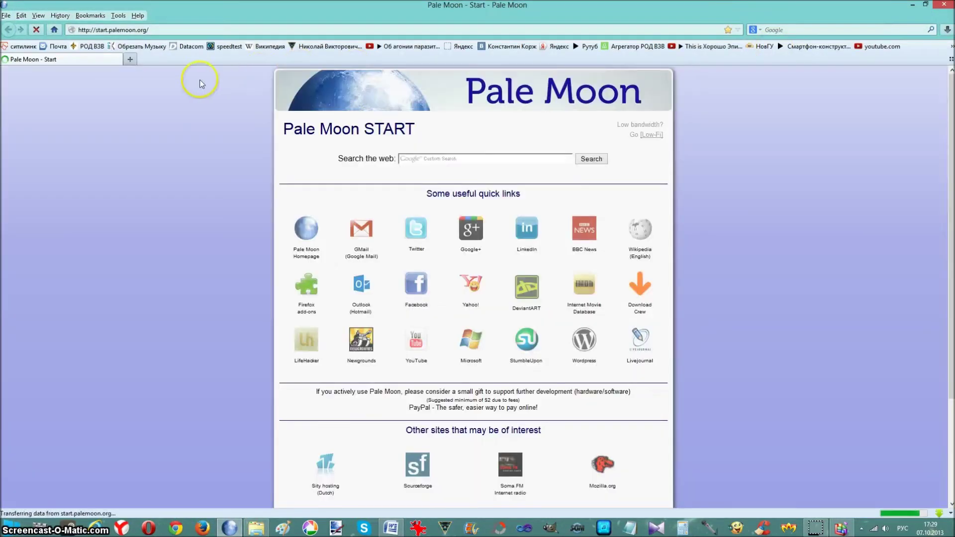
click(130, 60)
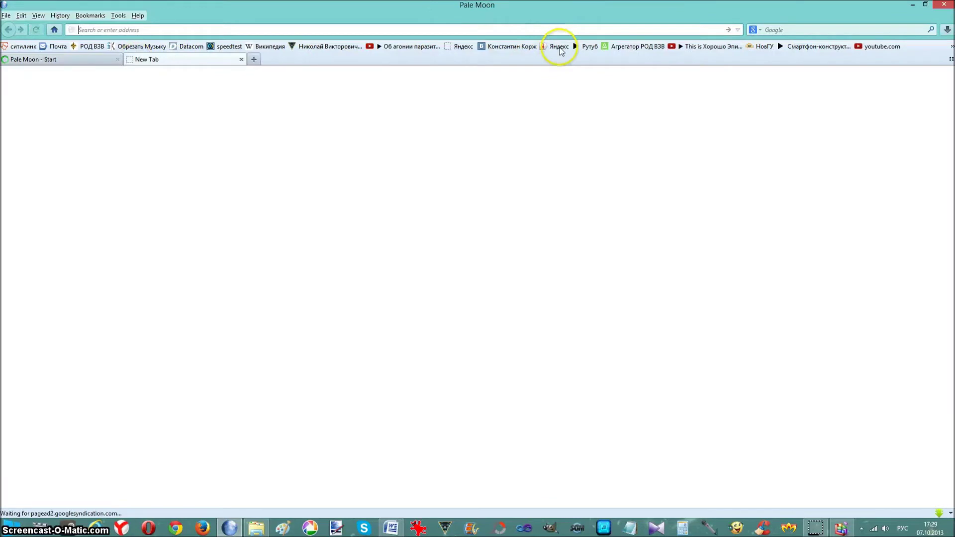
click(559, 46)
drag(597, 5, 829, 5)
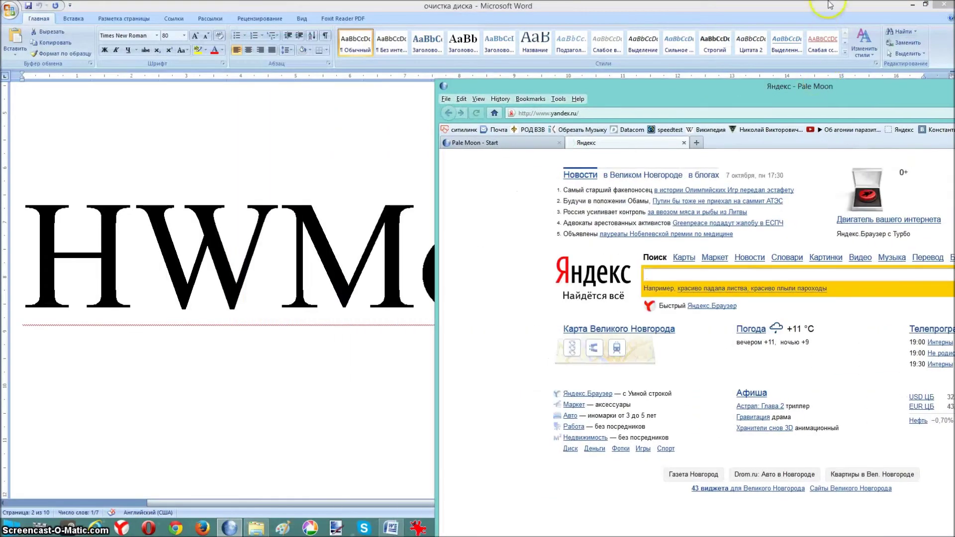
key(ctrl+v)
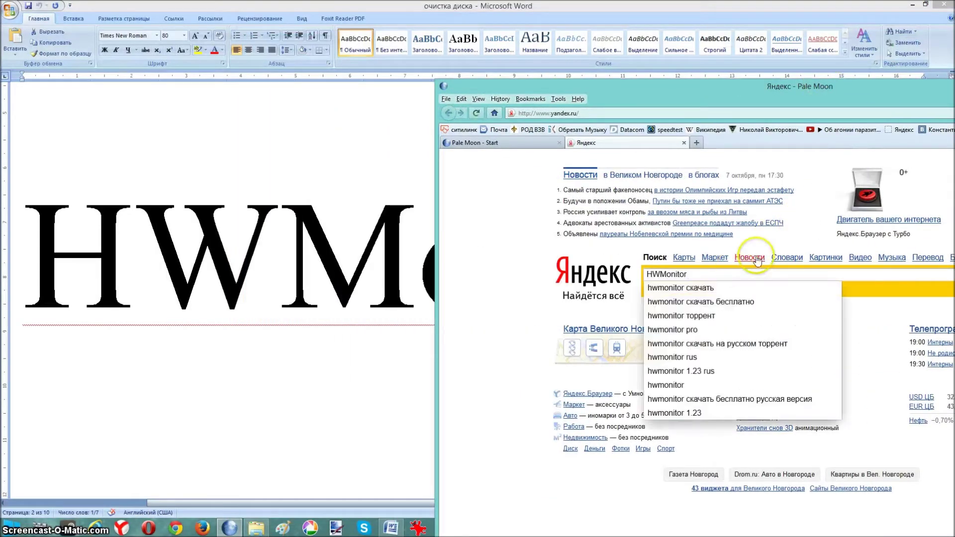
key(Return)
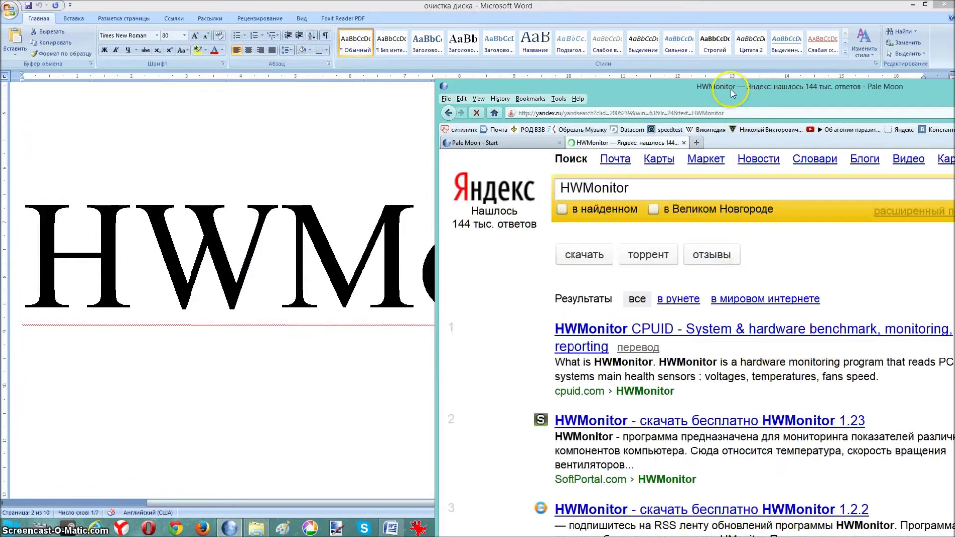
Maximise the browser and open the HWMonitor page on cpuid.com from the search results.
double_click(754, 90)
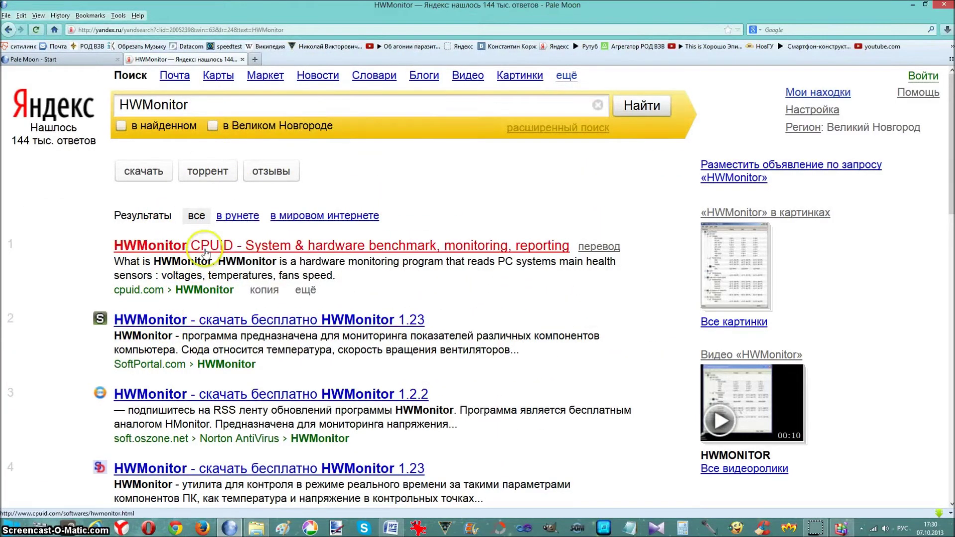
click(209, 247)
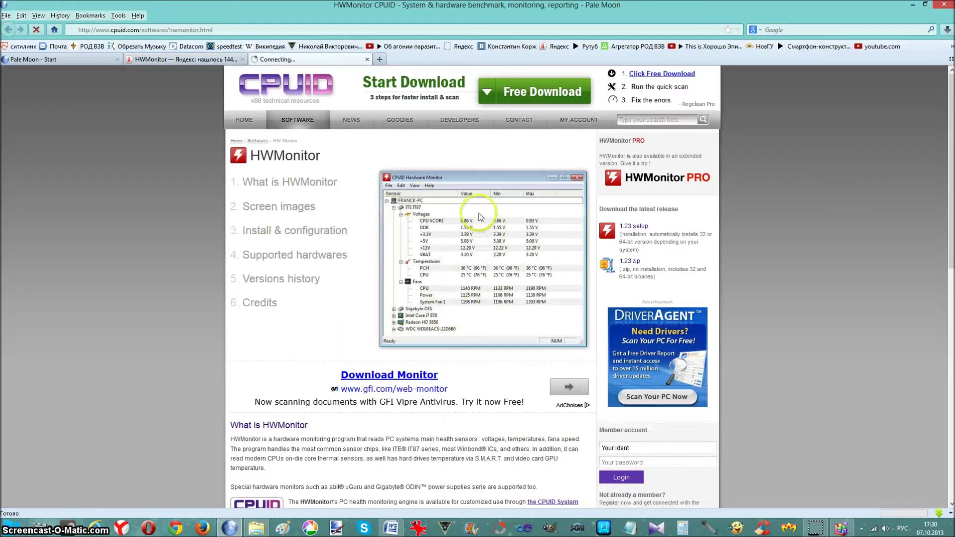
scroll(466, 282, down, 1)
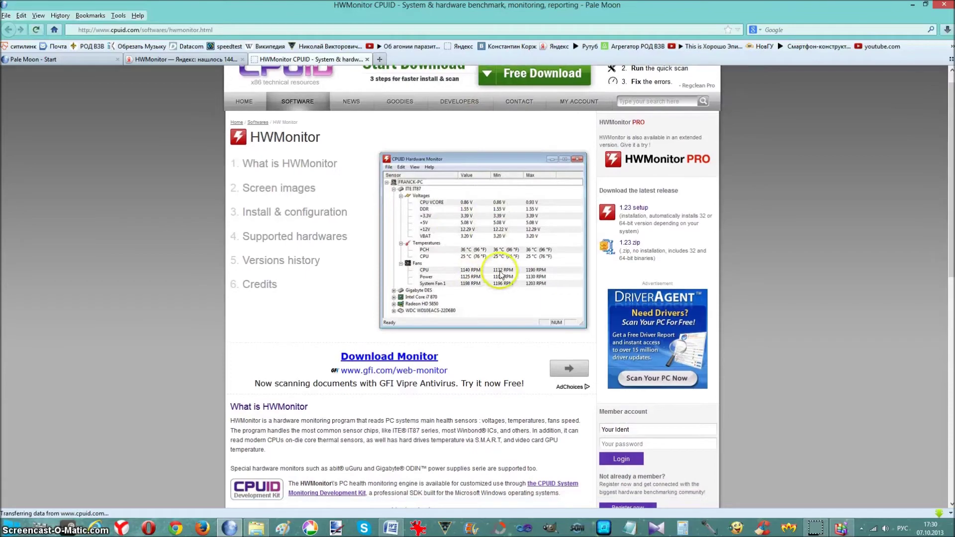
scroll(365, 188, up, 1)
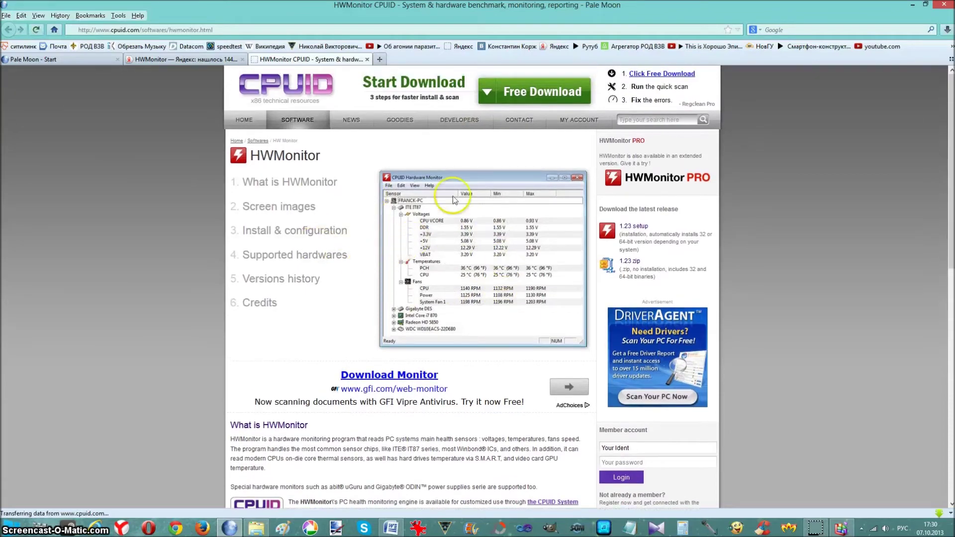
Start CPUID HWMonitor from the folder "Програмы для оптимизации работы" and examine its voltage, temperature and fan readings.
drag(661, 4, 813, 26)
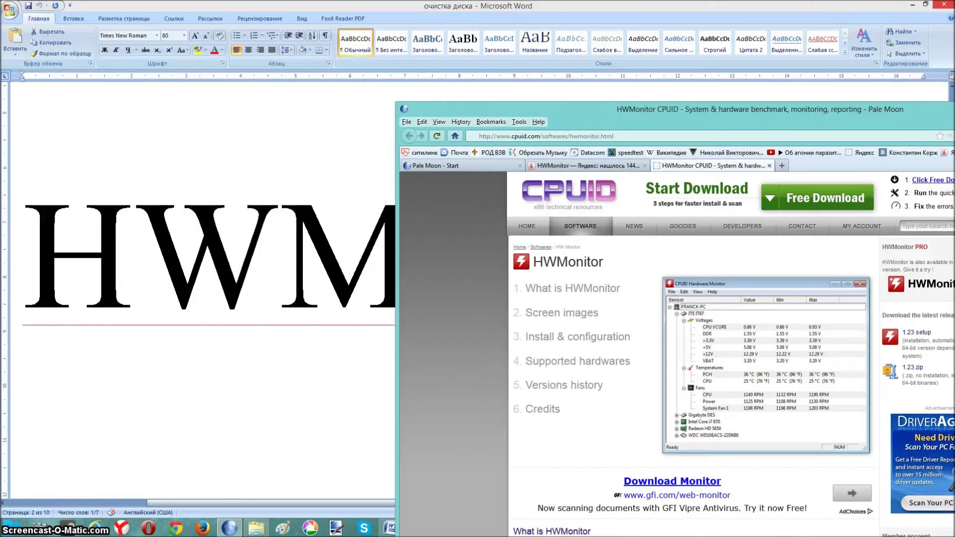
click(390, 528)
click(390, 183)
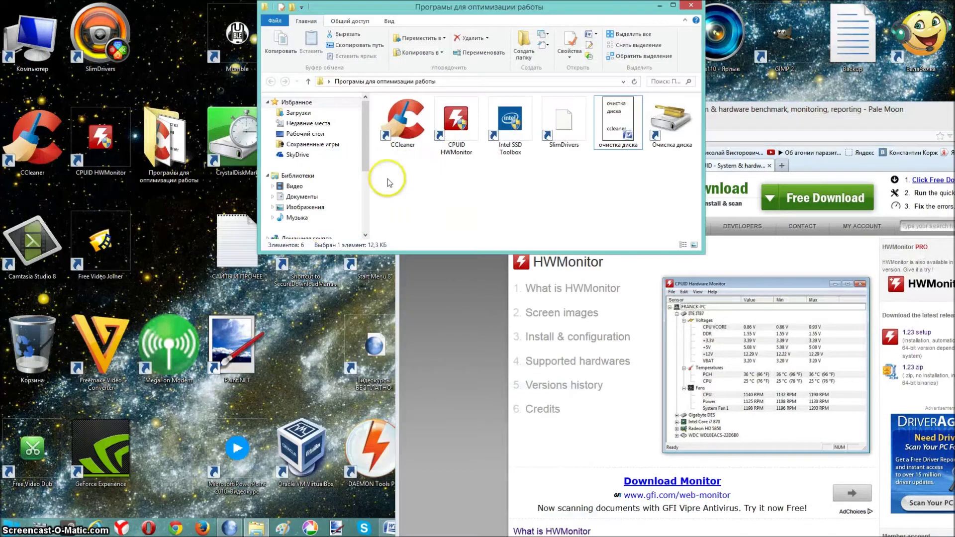
click(477, 128)
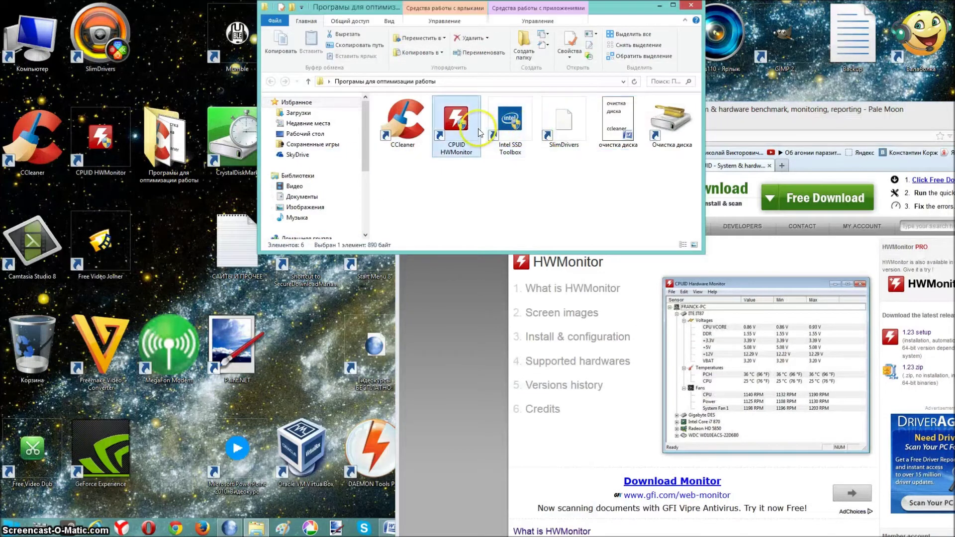
double_click(479, 128)
click(524, 185)
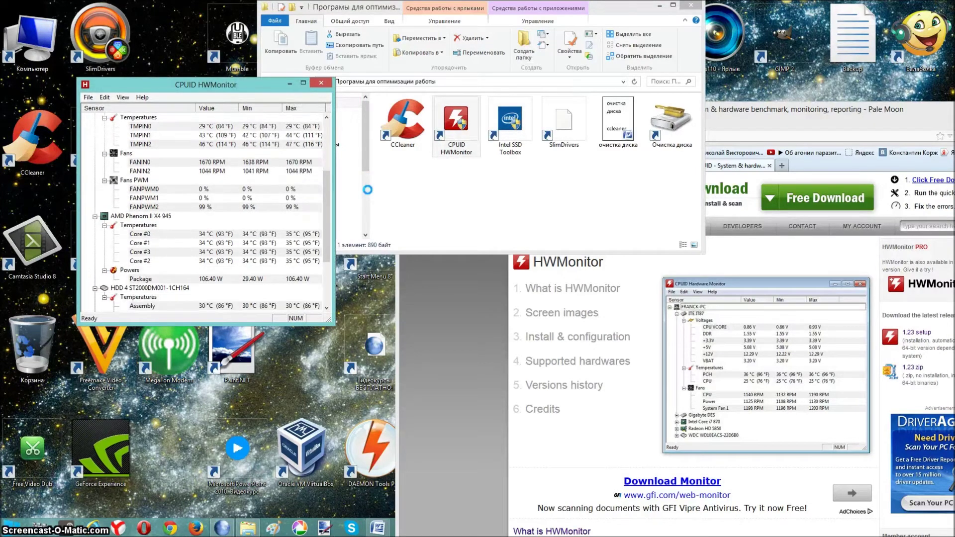
scroll(244, 266, up, 1)
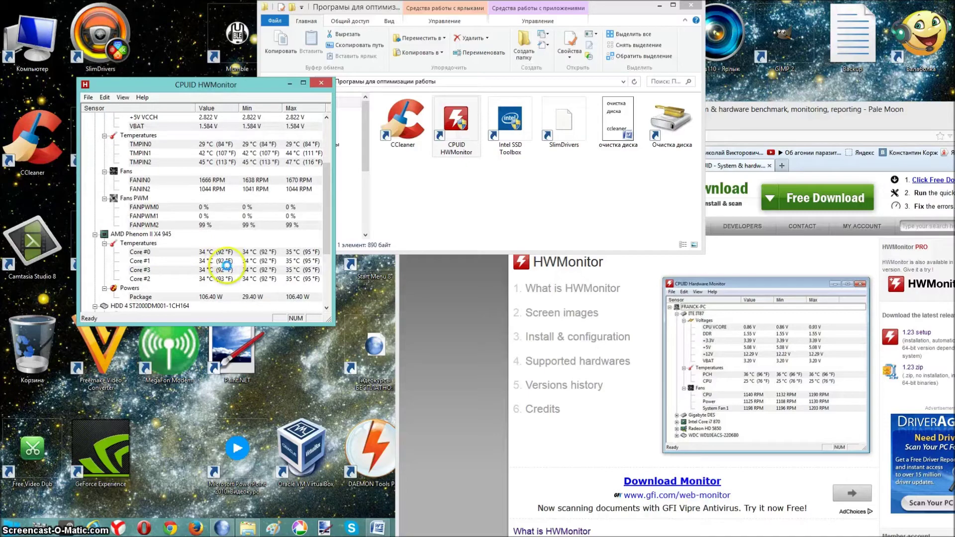
scroll(230, 270, down, 1)
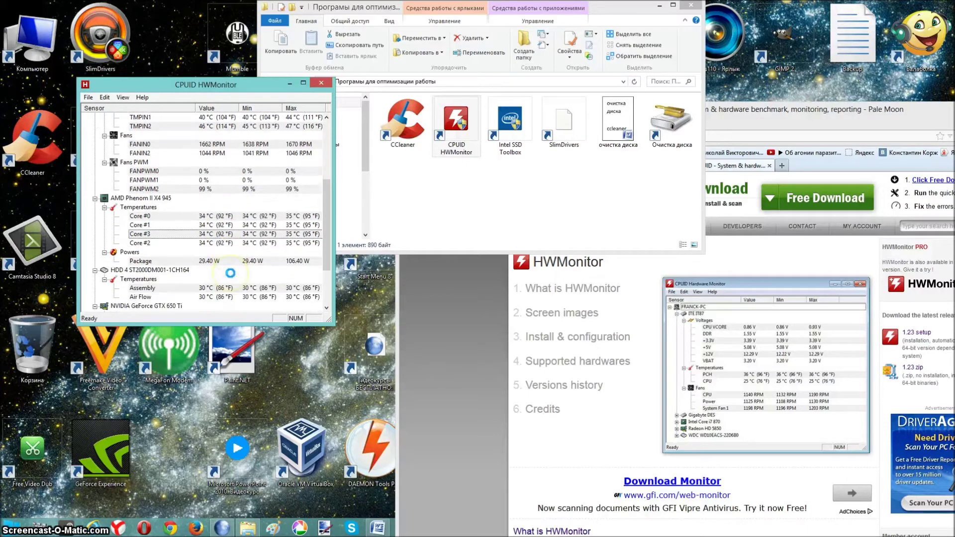
scroll(231, 274, up, 4)
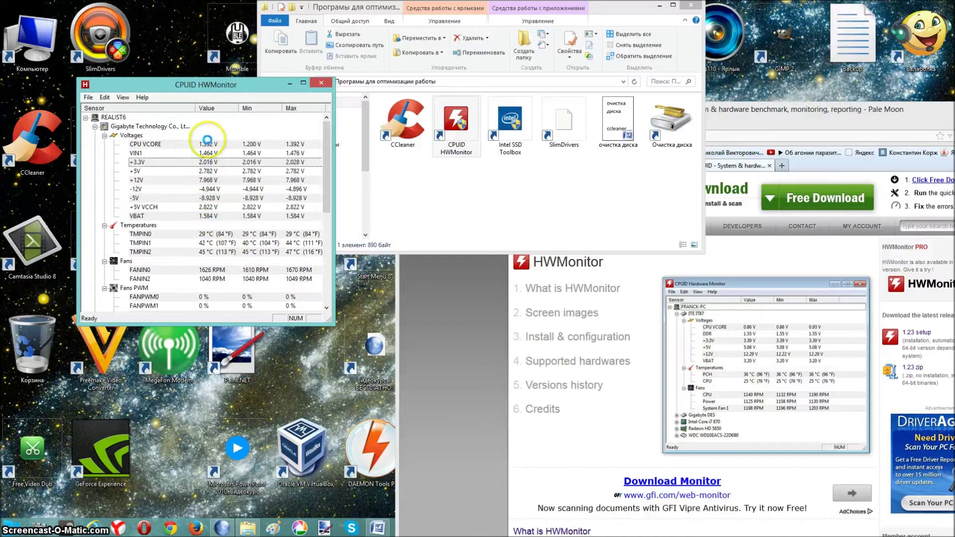
scroll(233, 274, down, 3)
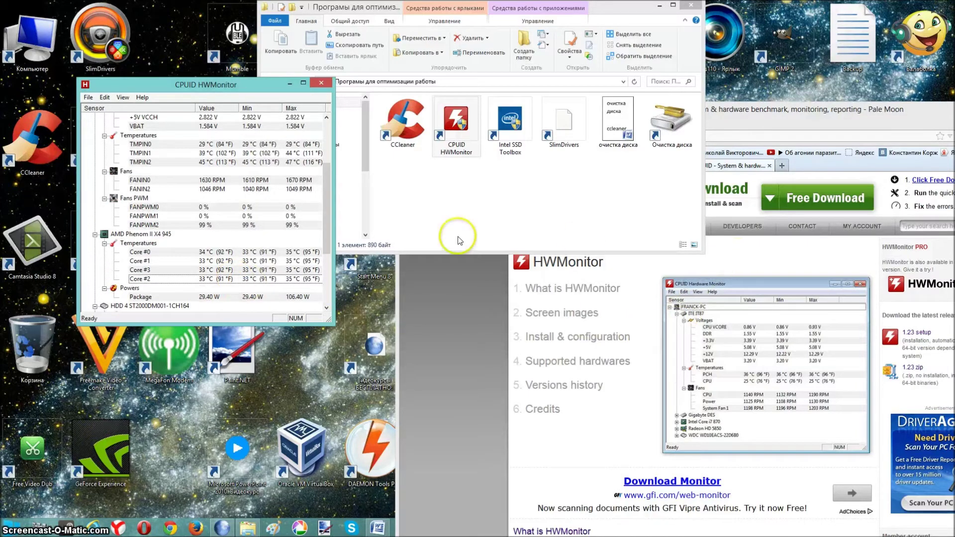
Return to the maximised HWMonitor page in Pale Moon and download the 1.23 setup to the PROGRAMS folder, replacing the existing hwmonitor_1.23-setup file.
click(706, 250)
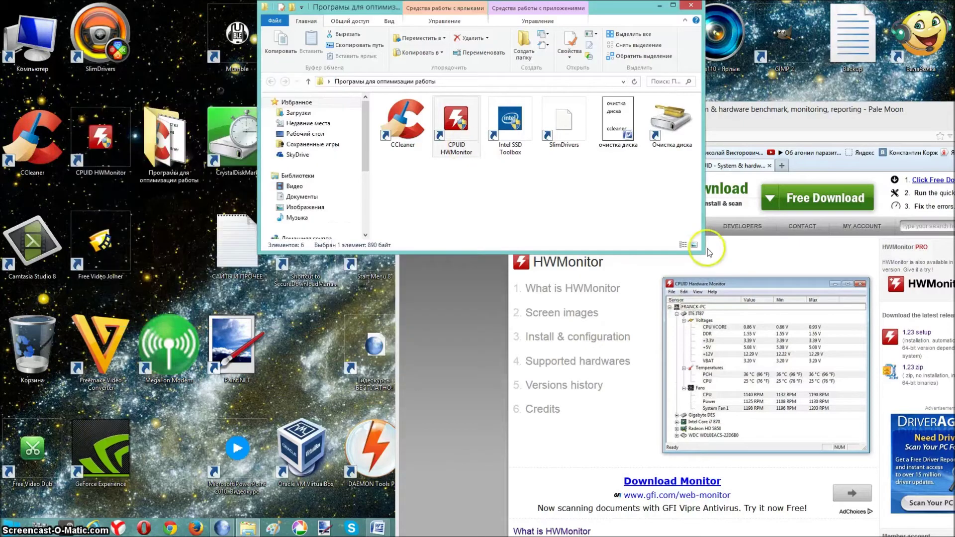
click(711, 269)
double_click(762, 111)
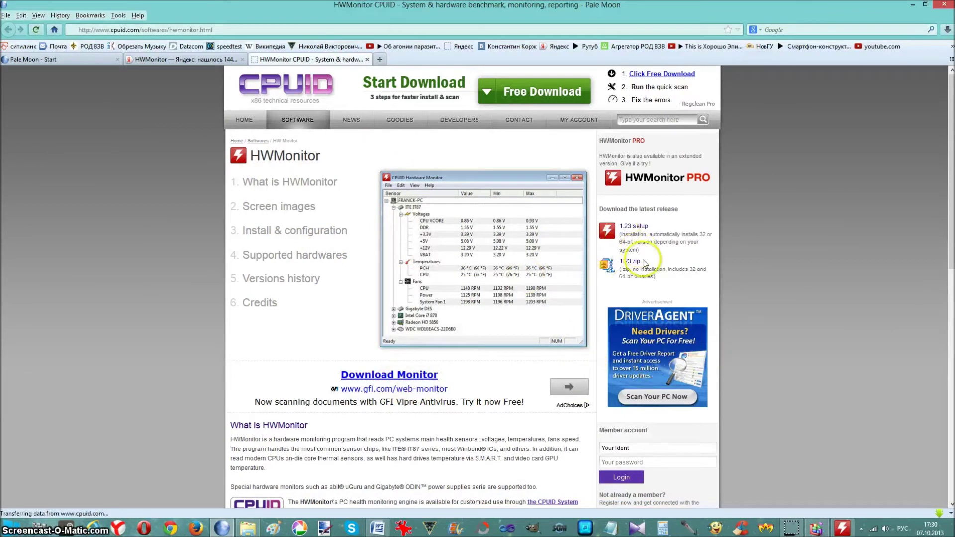
click(642, 228)
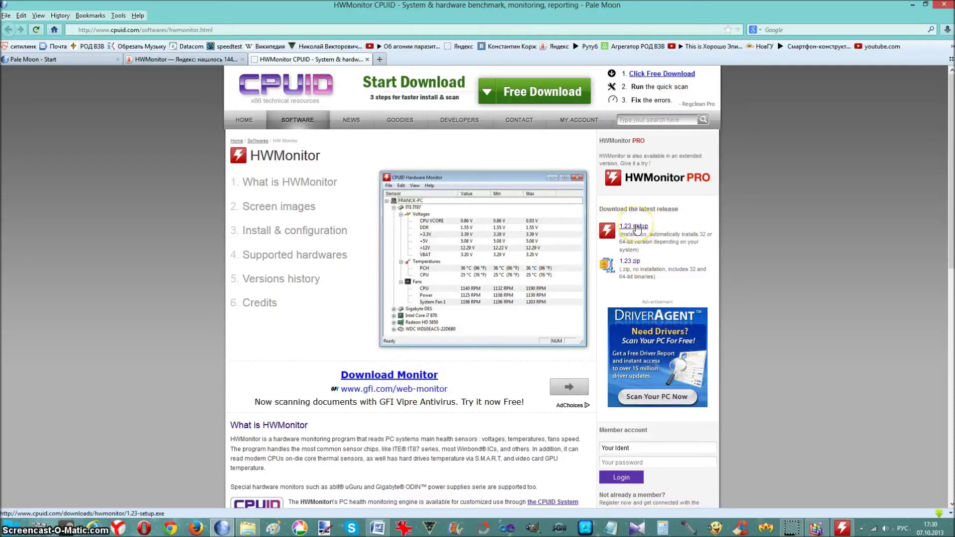
click(351, 259)
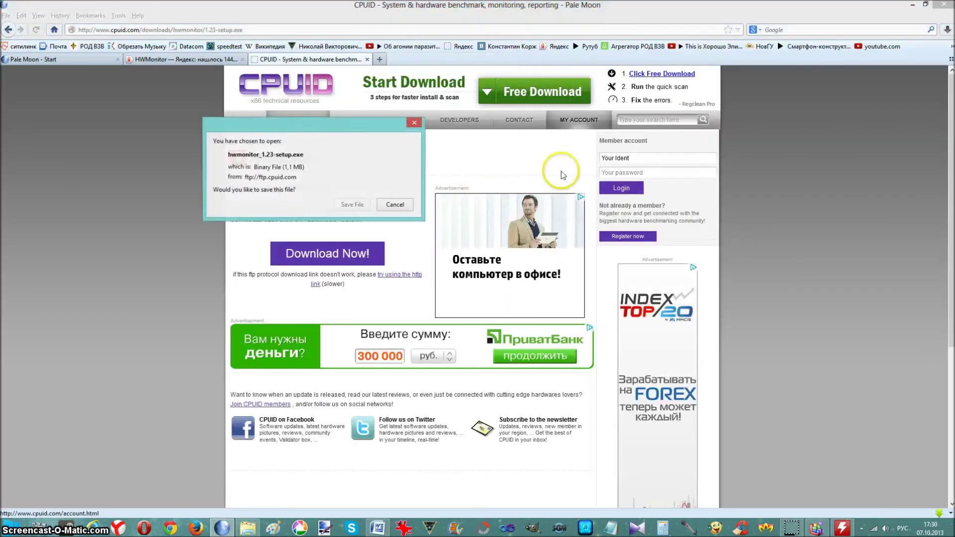
click(365, 204)
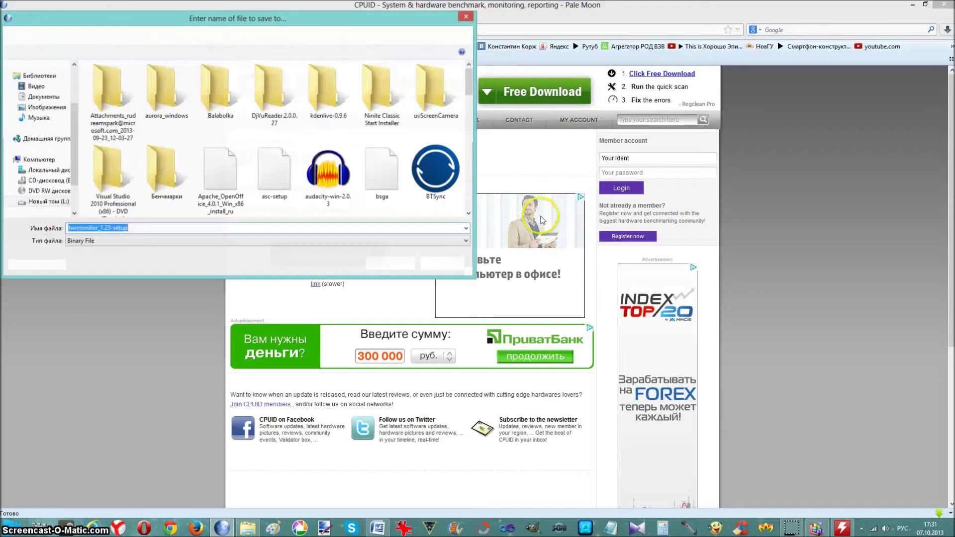
click(390, 264)
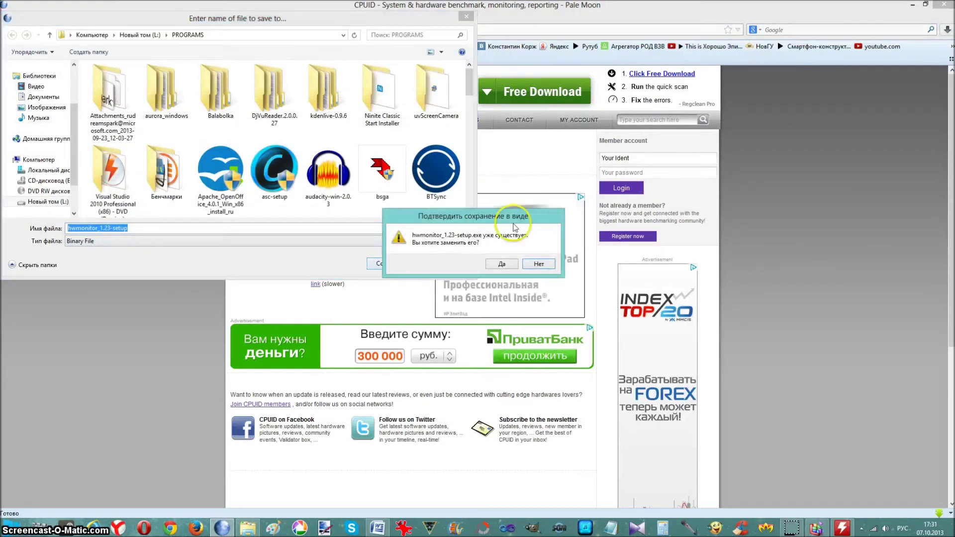
click(512, 265)
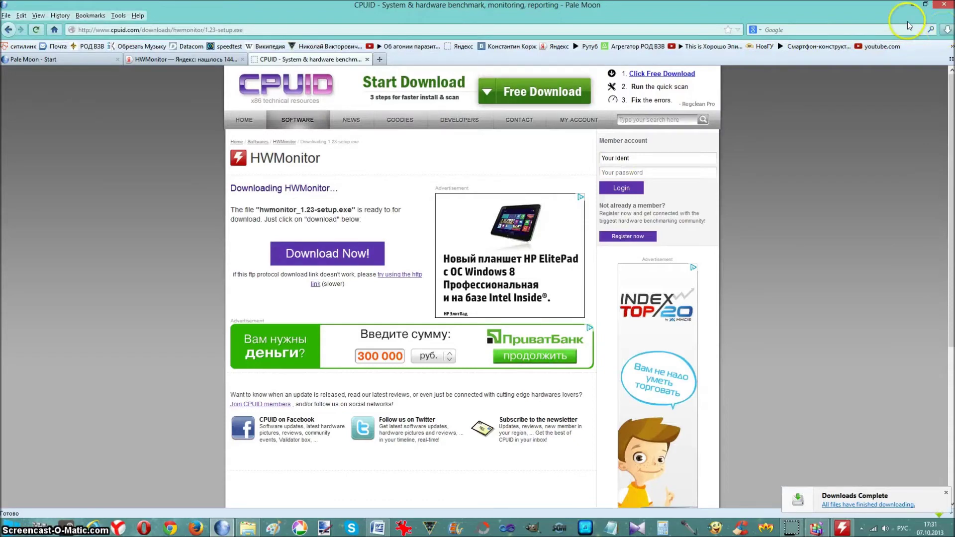
click(947, 29)
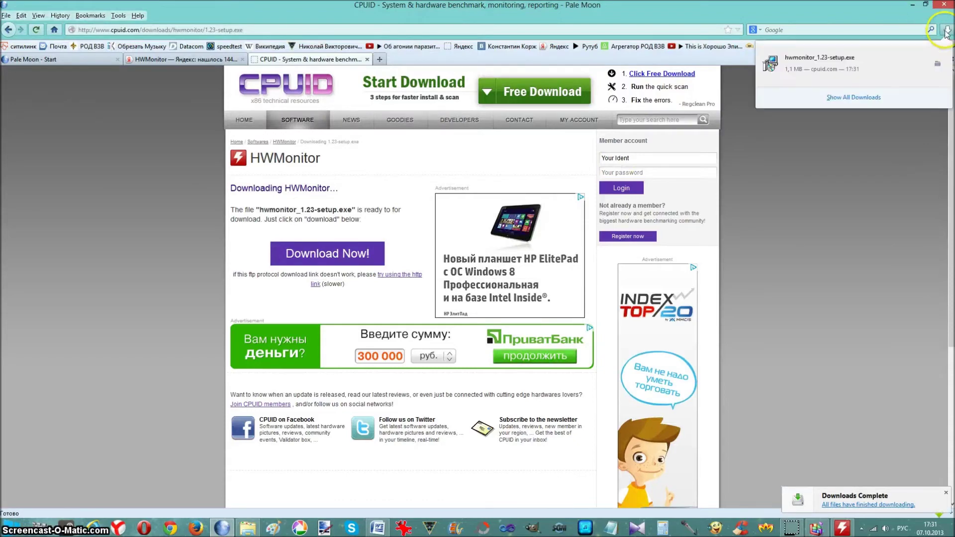
Minimise the browser, bring up the Word document "очистка диска" and locate the heading "slimdrivers free" on page 2.
click(901, 8)
click(912, 5)
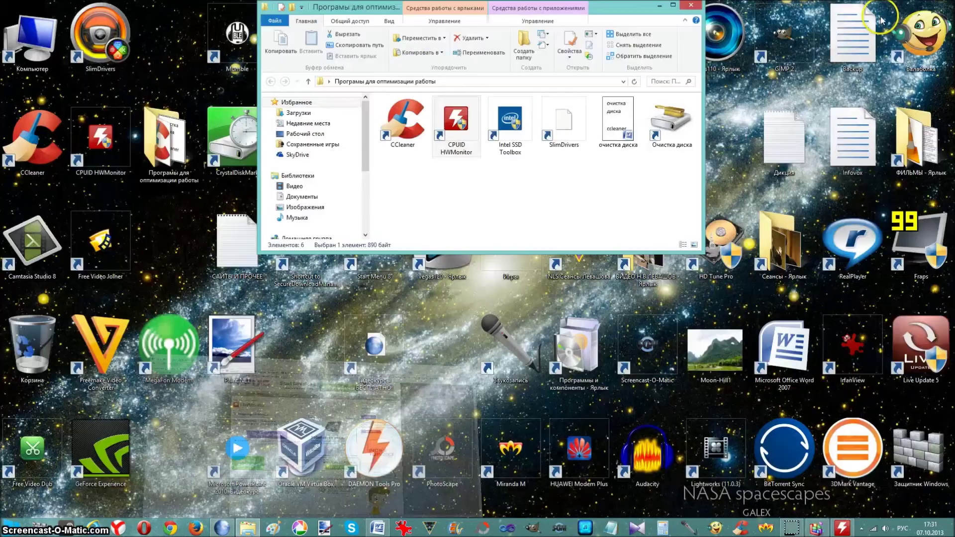
click(609, 129)
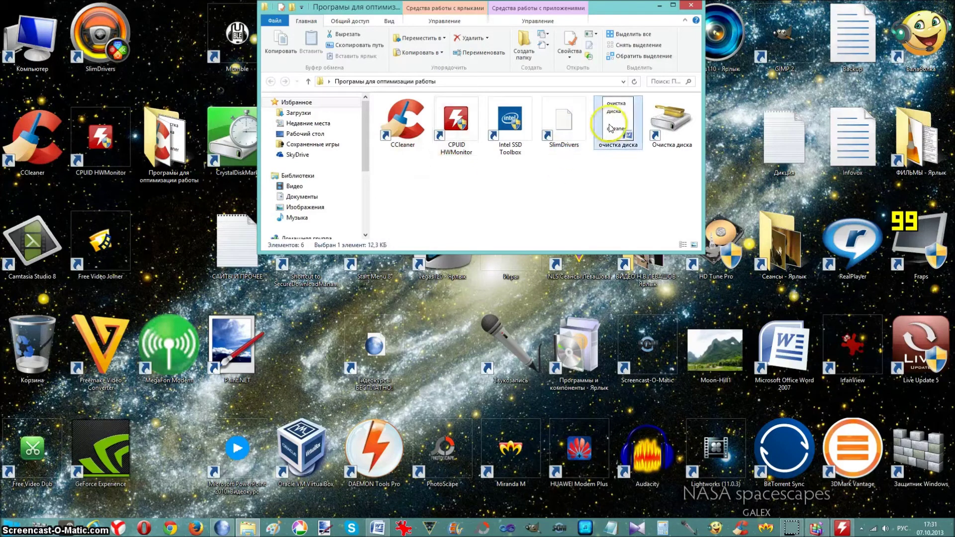
double_click(609, 128)
click(541, 211)
scroll(556, 228, up, 10)
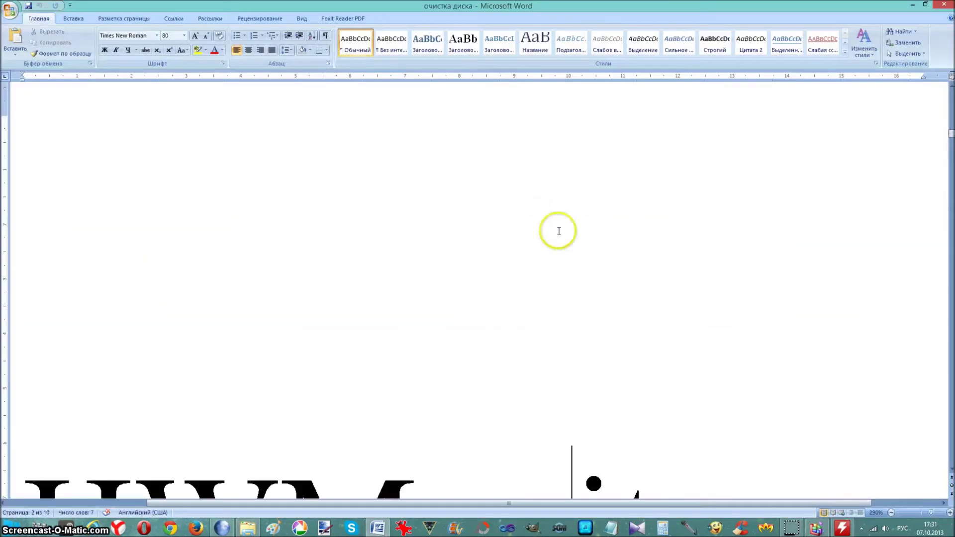
scroll(567, 270, up, 5)
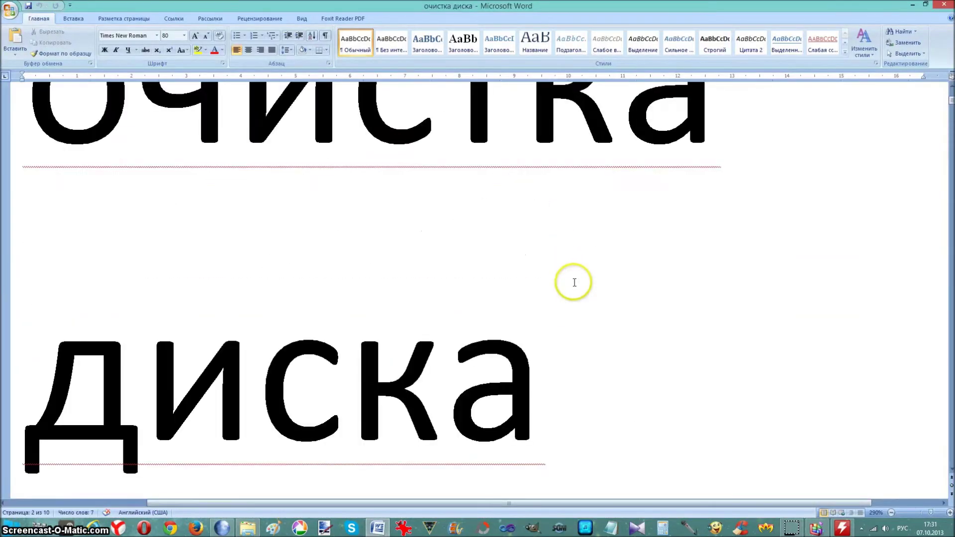
scroll(577, 281, down, 2)
scroll(582, 292, down, 12)
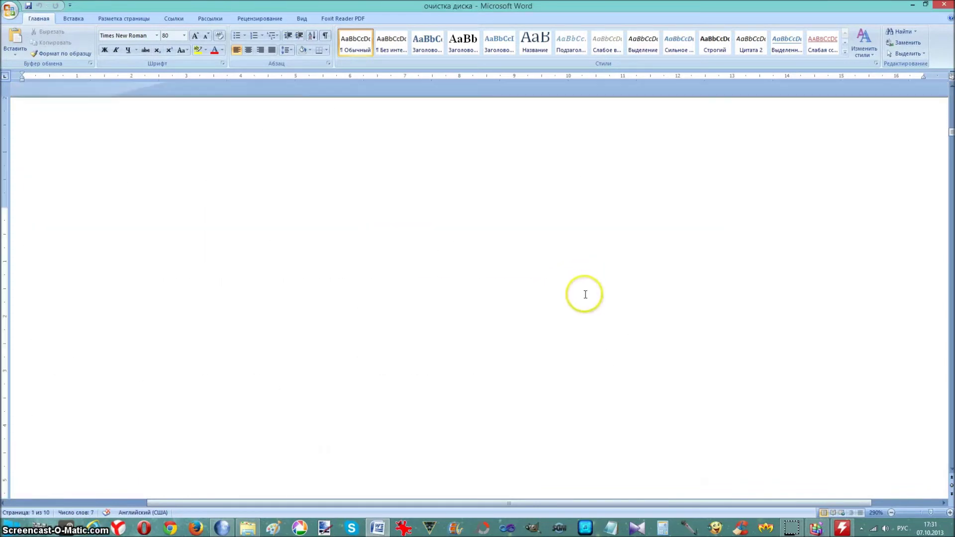
scroll(572, 318, down, 1)
scroll(552, 337, up, 1)
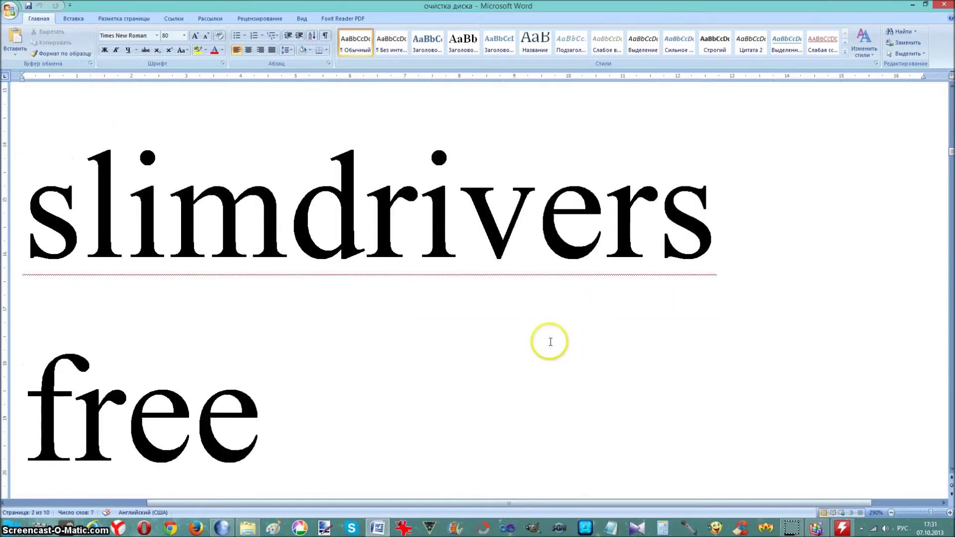
drag(328, 400, 65, 266)
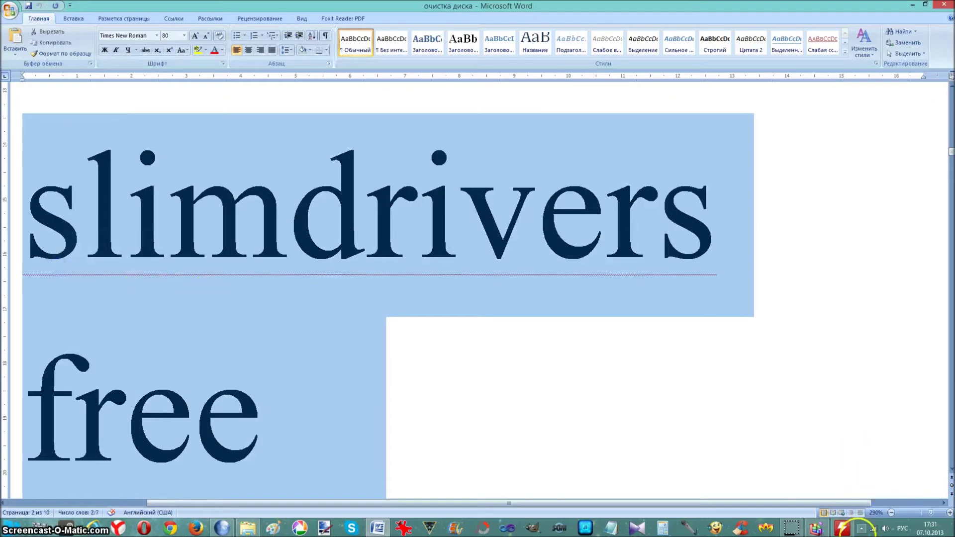
Go to Windows Update through the Action Center, start a search for updates and minimise the window while it runs.
click(861, 529)
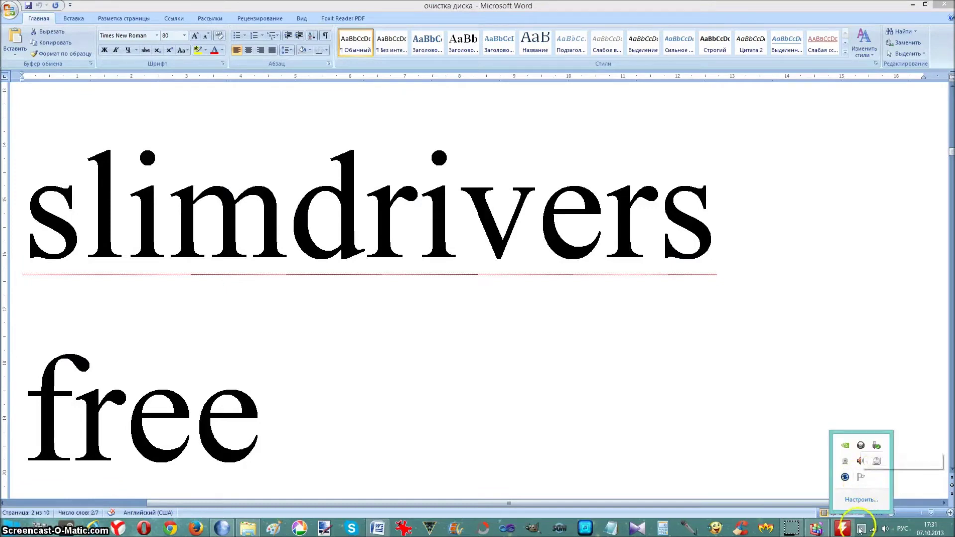
click(861, 478)
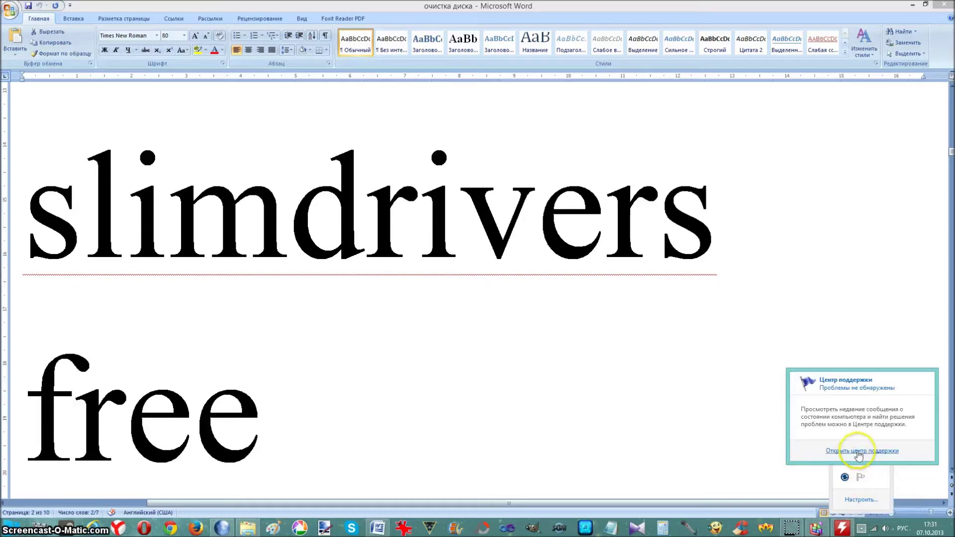
click(855, 451)
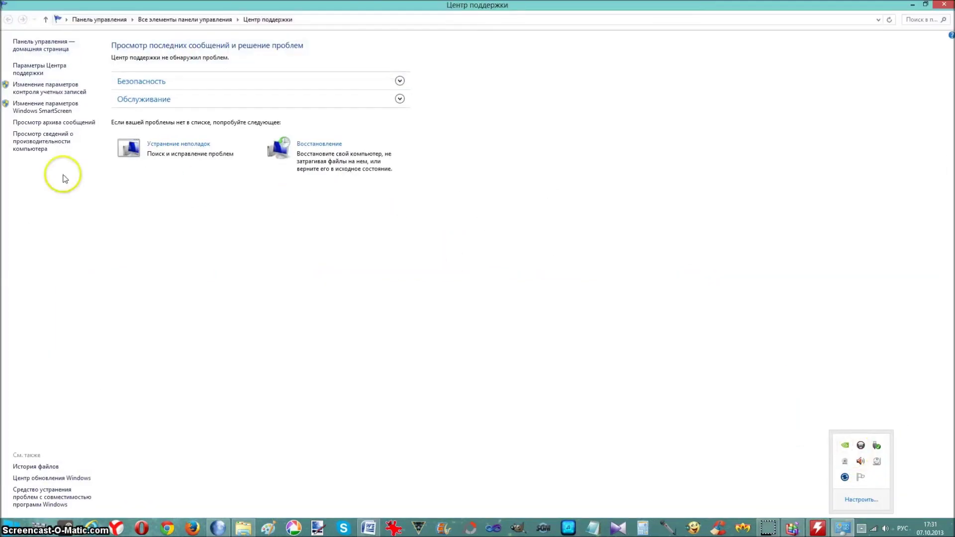
click(47, 479)
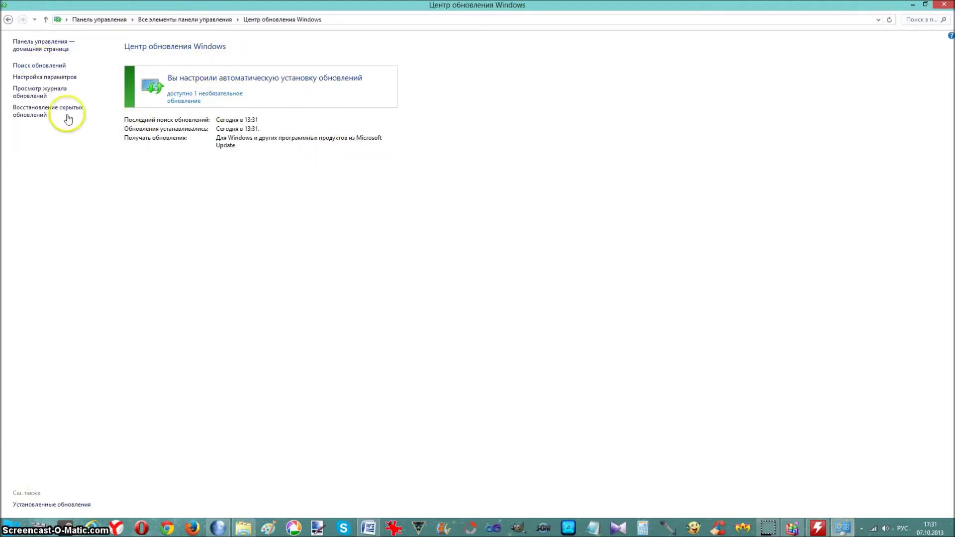
click(43, 68)
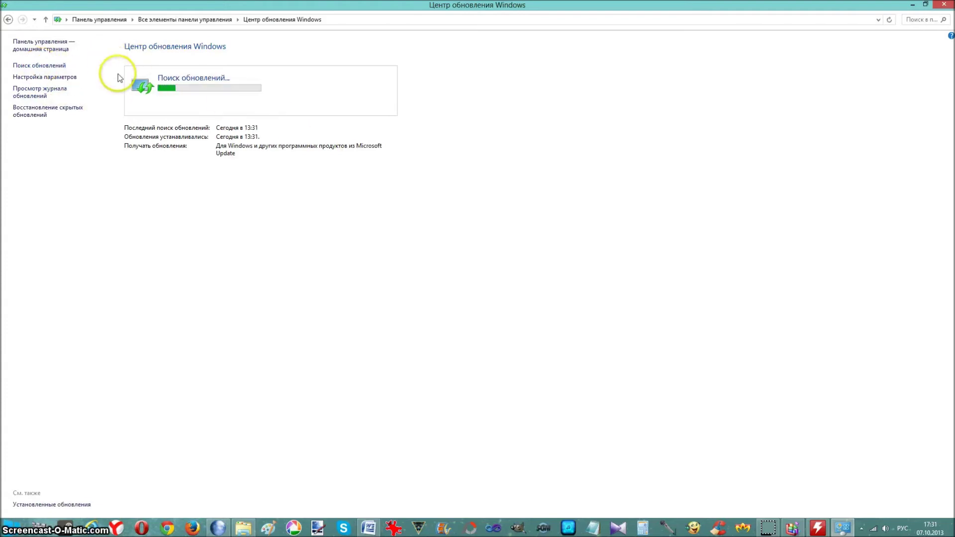
drag(477, 5, 482, 71)
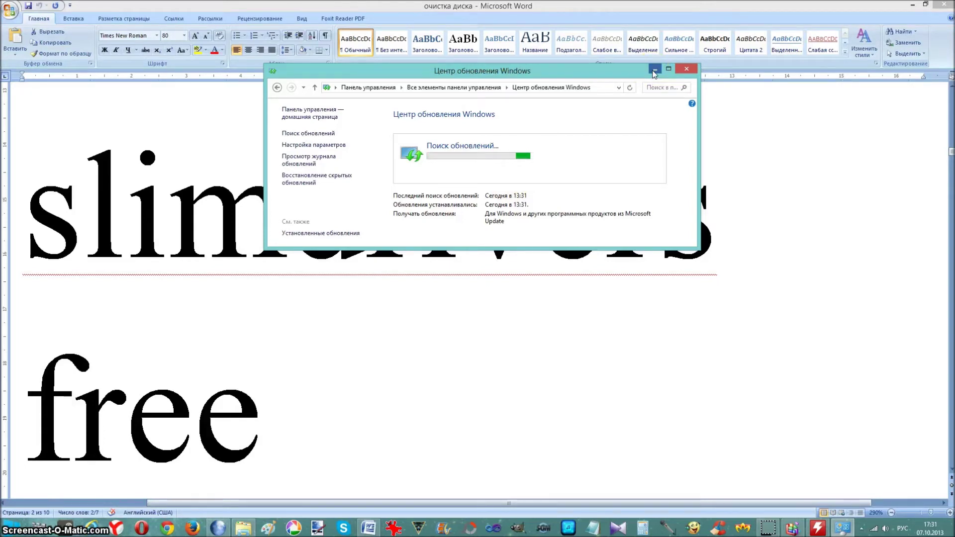
drag(604, 77, 620, 122)
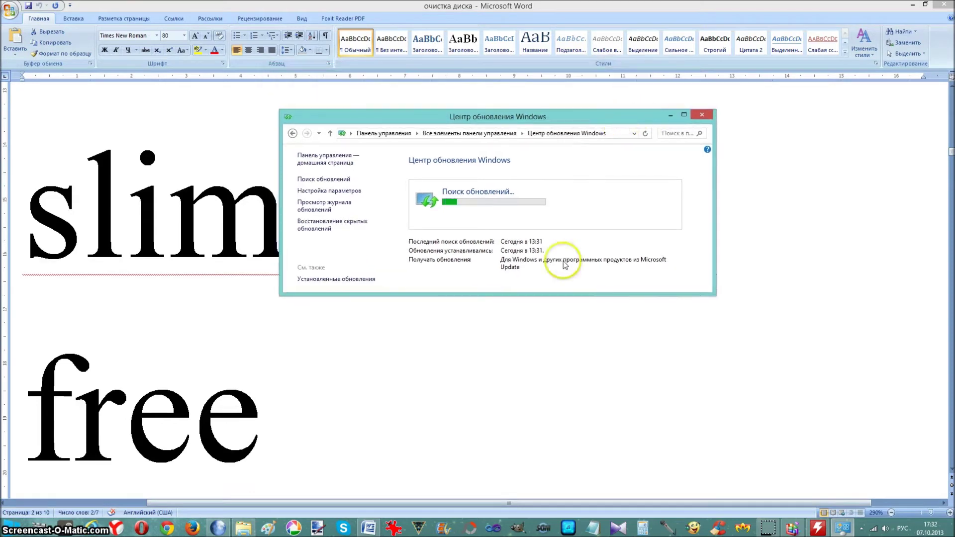
click(670, 117)
Centre the heading "slimdrivers free" in the Word document and copy it.
drag(469, 356, 66, 286)
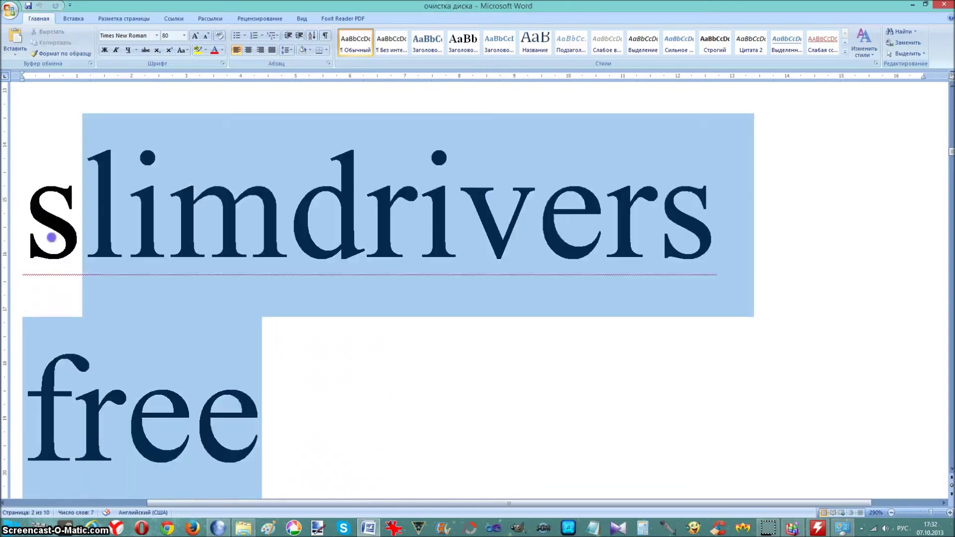
drag(51, 237, 47, 230)
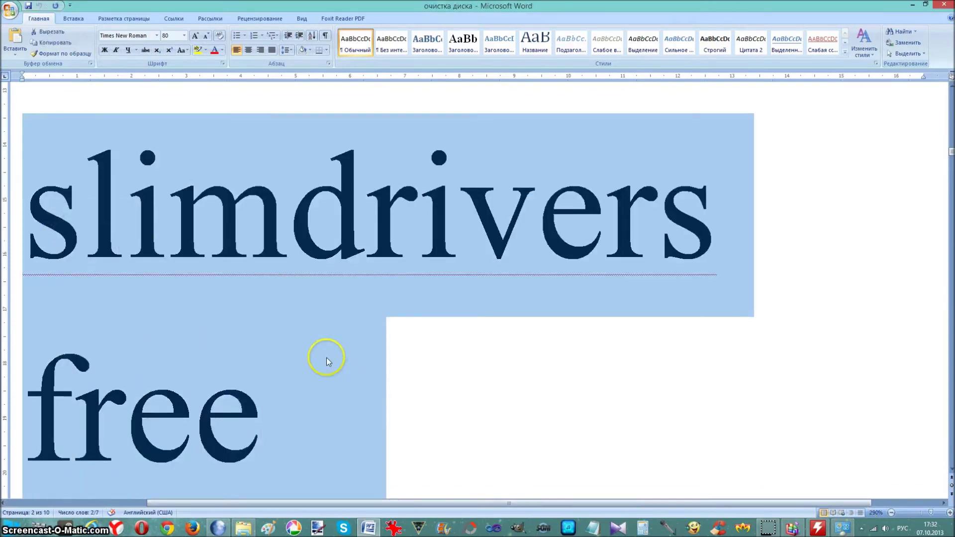
click(326, 360)
double_click(17, 269)
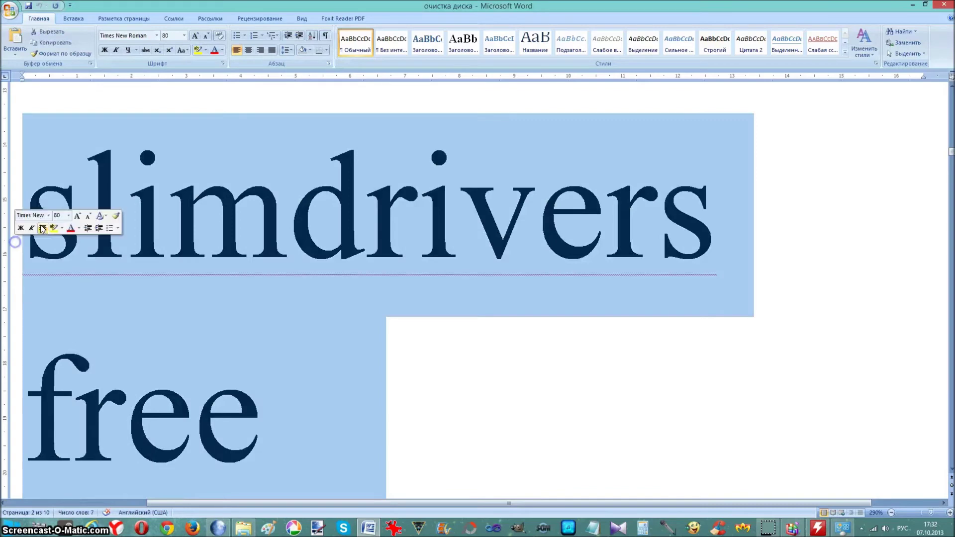
click(42, 228)
click(333, 242)
drag(171, 196, 559, 388)
right_click(564, 405)
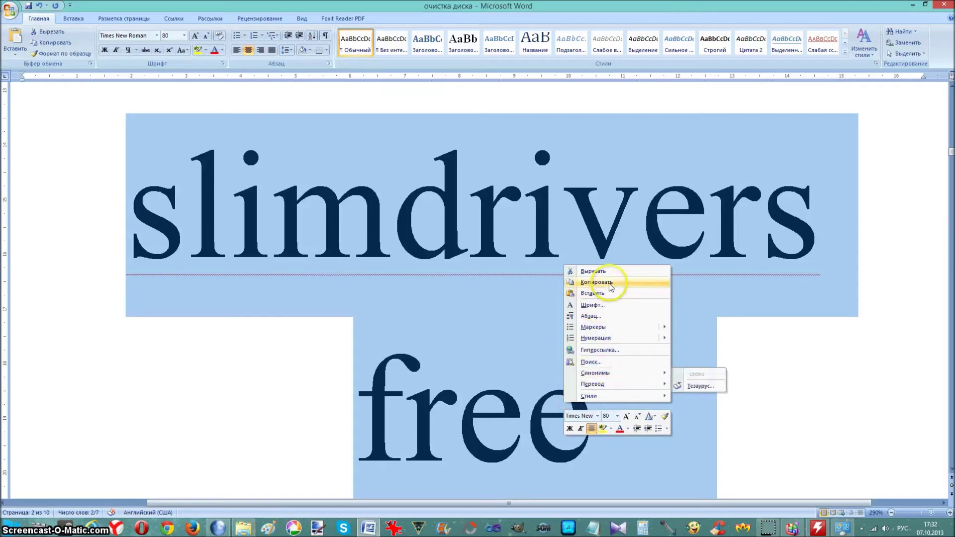
click(594, 282)
Switch to Pale Moon and replace the Yandex query "HWMonitor" with the copied "slimdrivers free", running the search.
click(218, 527)
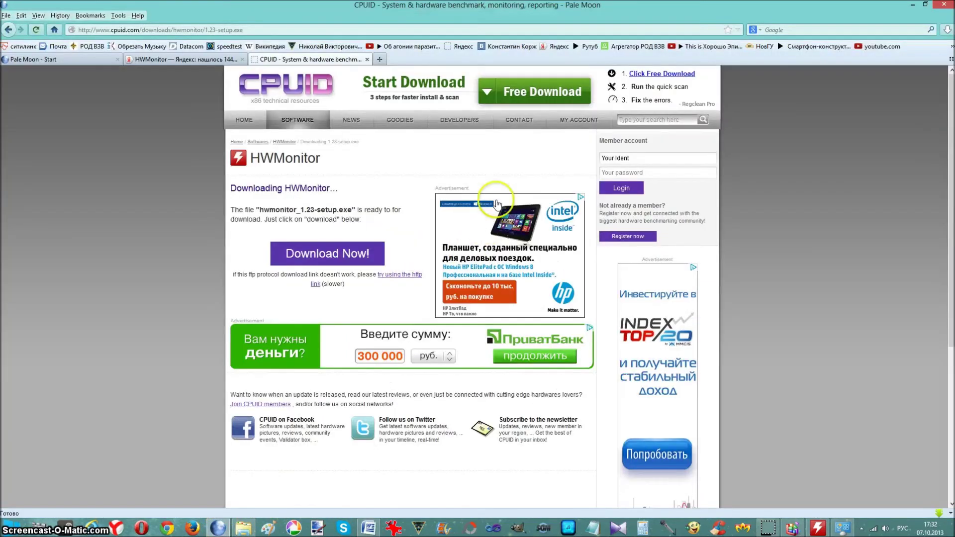
click(169, 59)
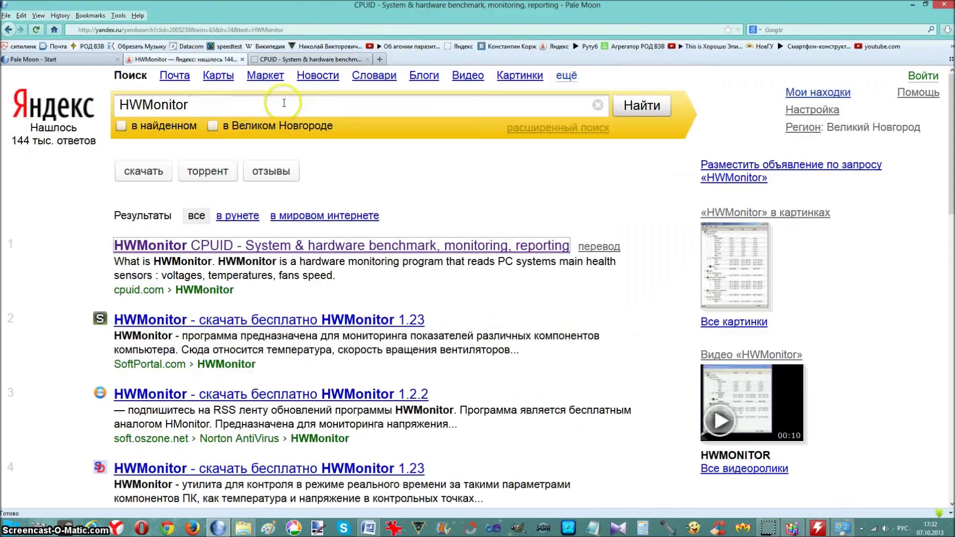
double_click(131, 104)
right_click(154, 107)
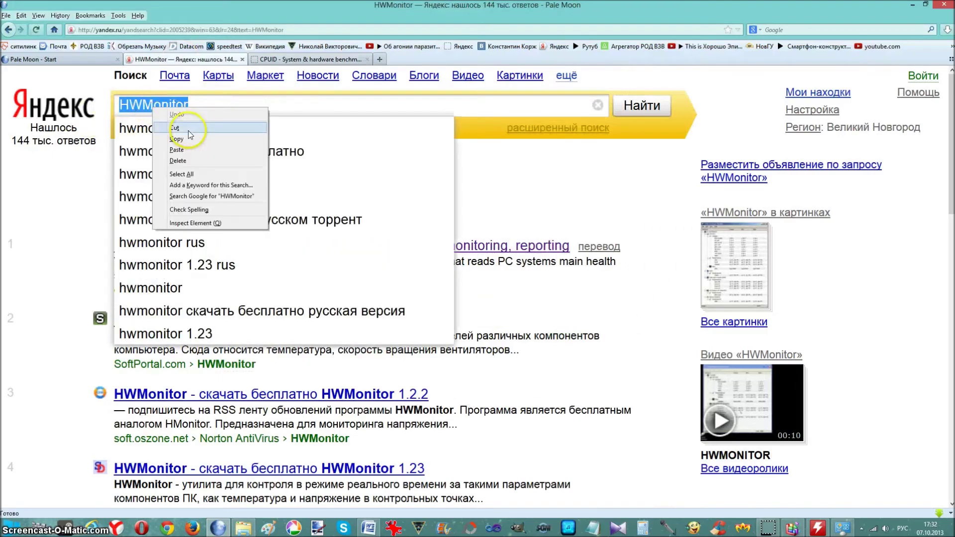
click(192, 151)
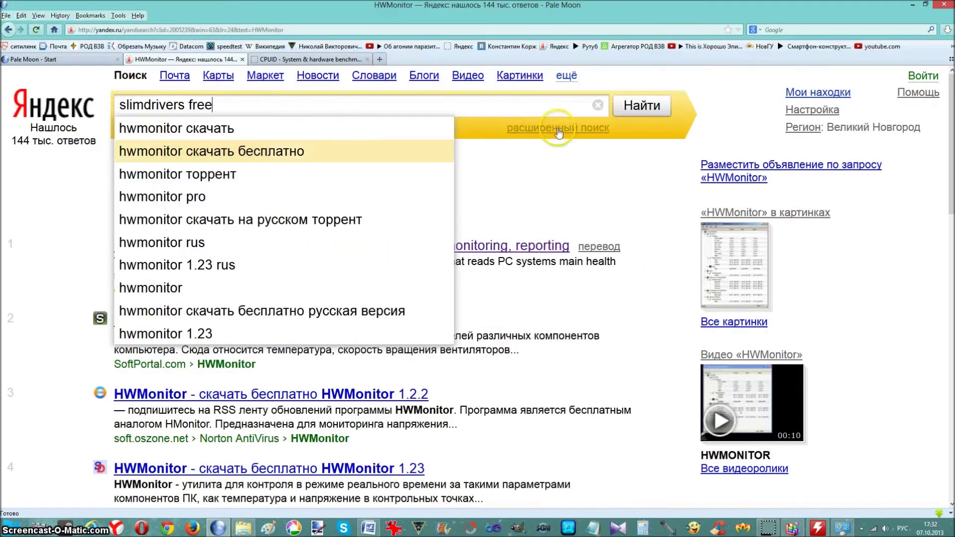
click(628, 106)
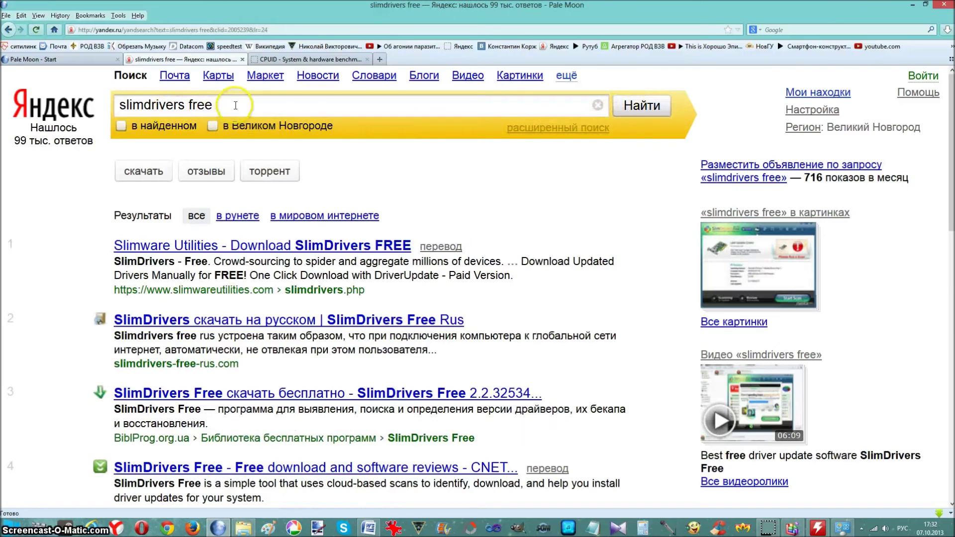
click(236, 105)
key(shift+Left)
key(shift+Left)
key(shift+Left)
key(shift+Left)
key(shift+Left)
key(shift+Left)
key(shift+Left)
key(shift+Left)
key(shift+Left)
key(shift+Left)
key(shift+Left)
key(shift+Left)
key(shift+Left)
key(shift+Left)
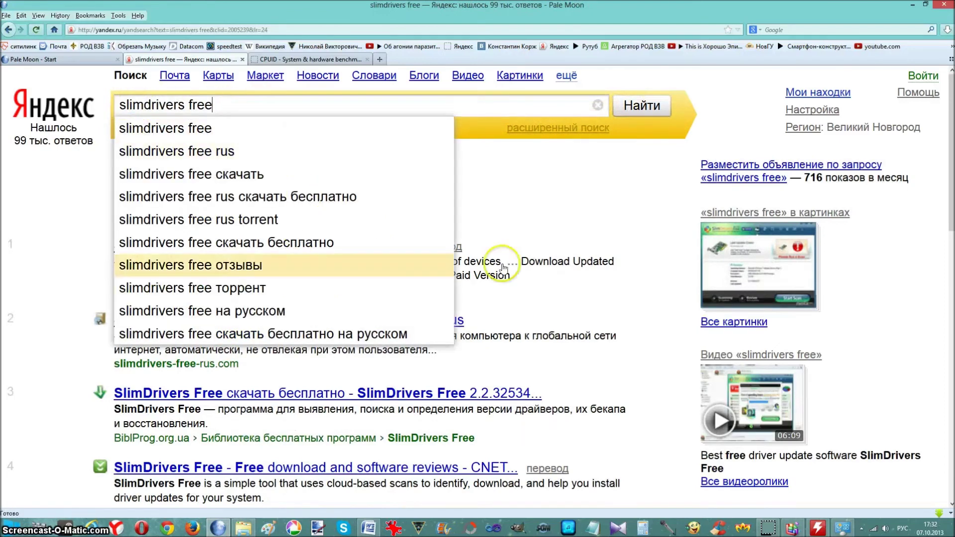
click(572, 201)
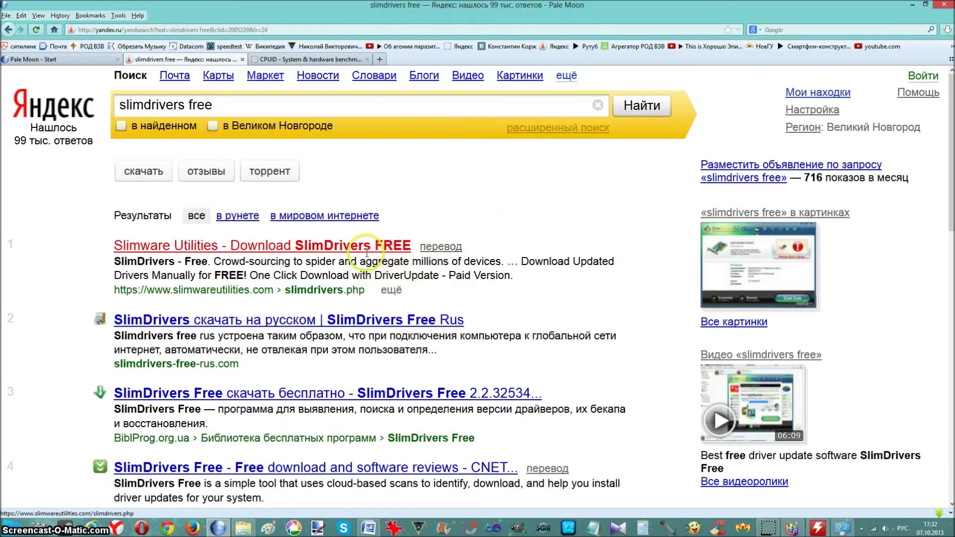
Open the Slimware Utilities search result and start the SlimDrivers Free download through Download.com.
click(255, 246)
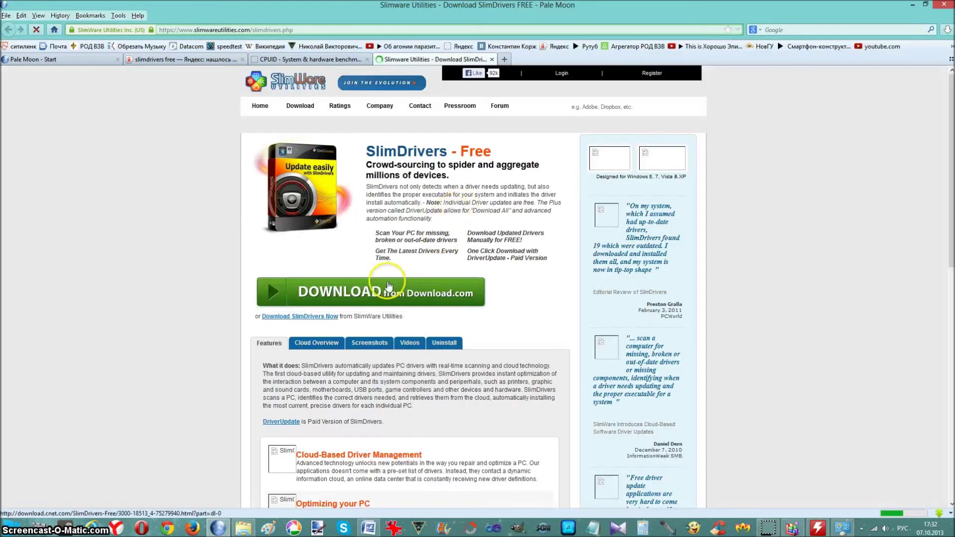
click(394, 292)
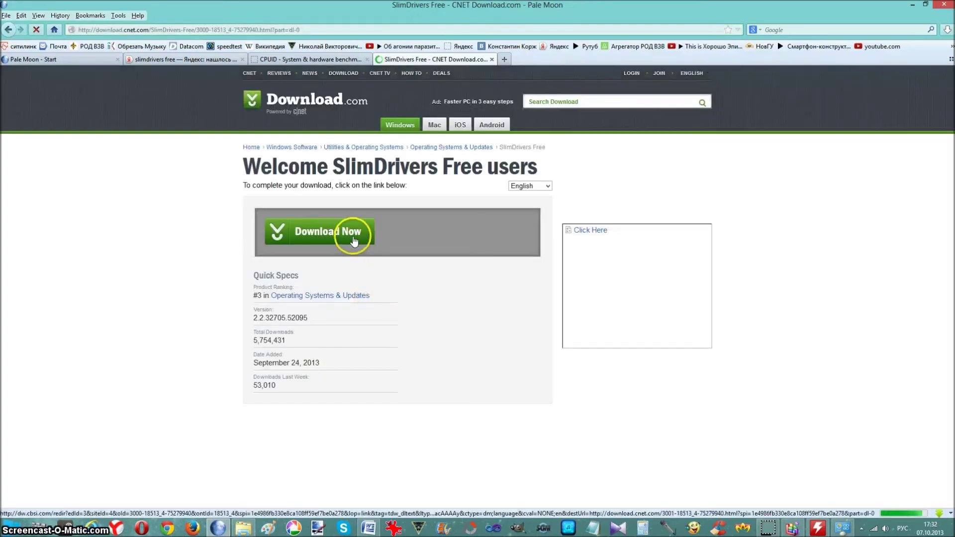
click(352, 240)
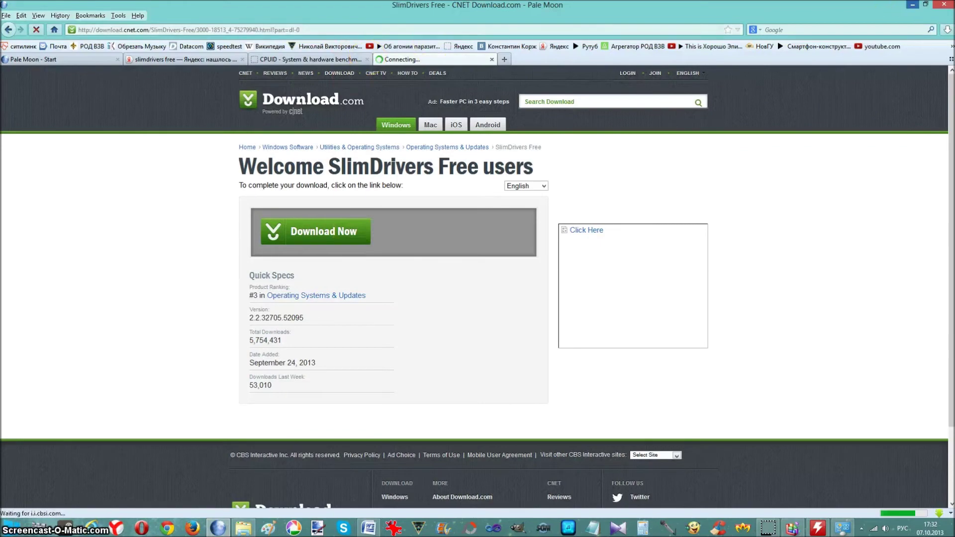
Restore the browser to a smaller window placed below the folder's icons, and try to open the folder's SlimDrivers shortcut.
click(923, 5)
click(912, 5)
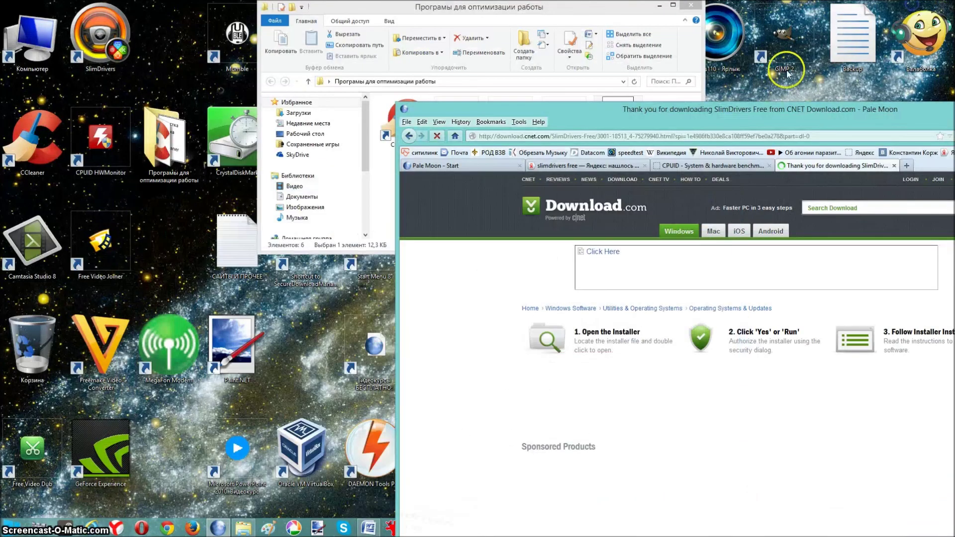
drag(769, 112, 575, 205)
double_click(570, 137)
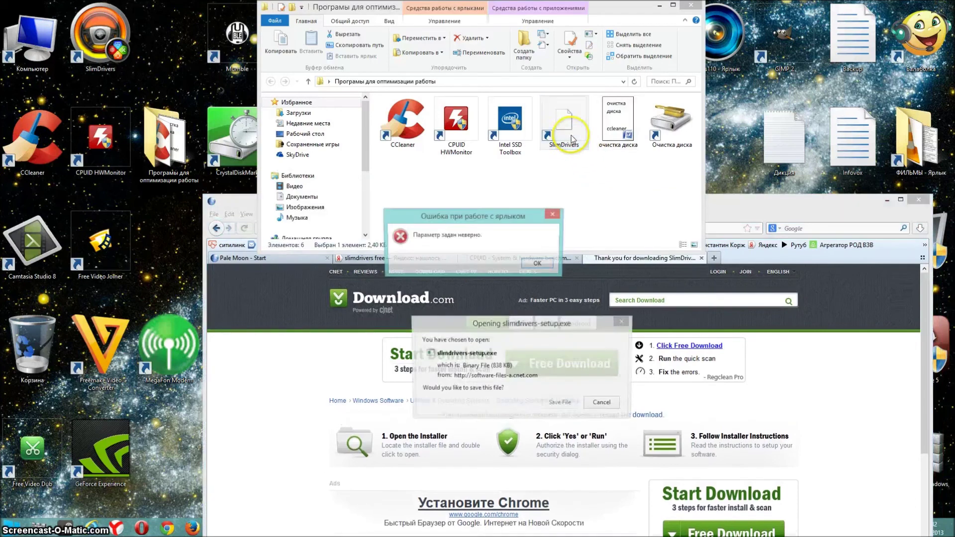
click(539, 265)
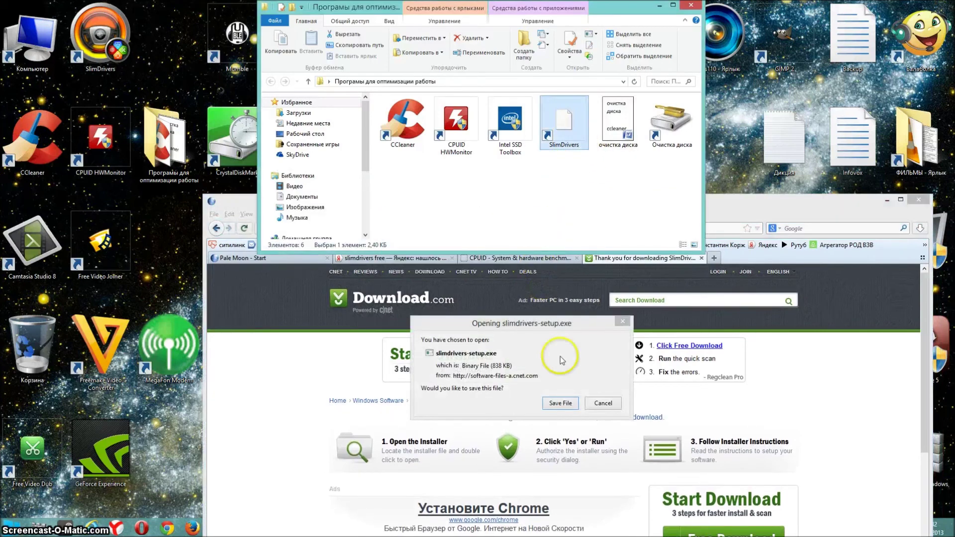
Save the installer as slimdrivers-setup in the PROGRAMS folder on drive L:, confirming the save.
click(565, 402)
click(599, 461)
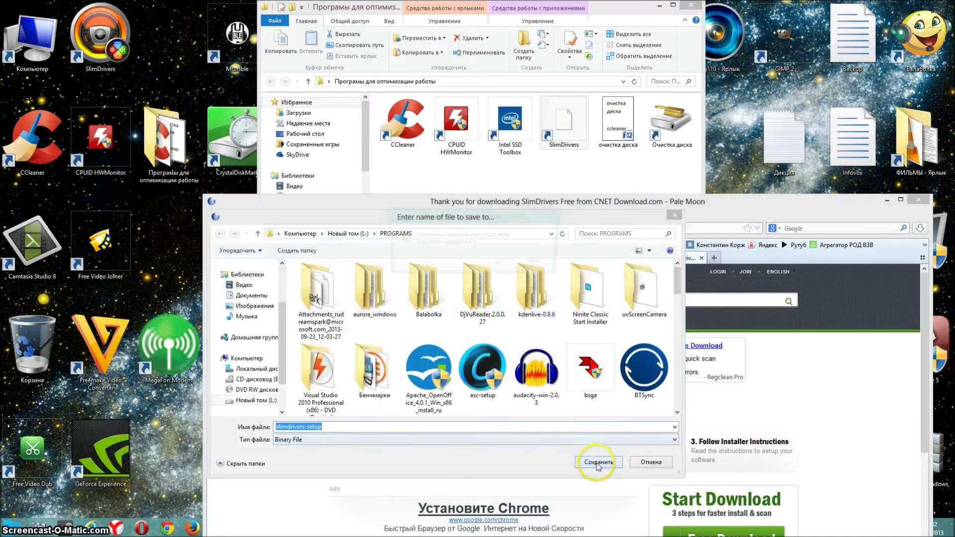
click(506, 266)
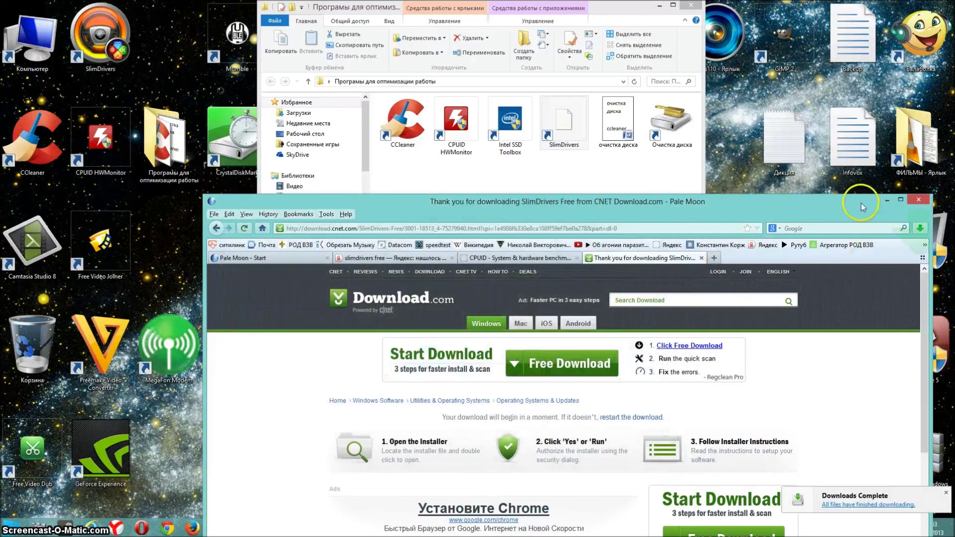
Launch the downloaded slimdrivers-setup.exe from the browser's downloads and allow it to make changes to the computer.
click(920, 228)
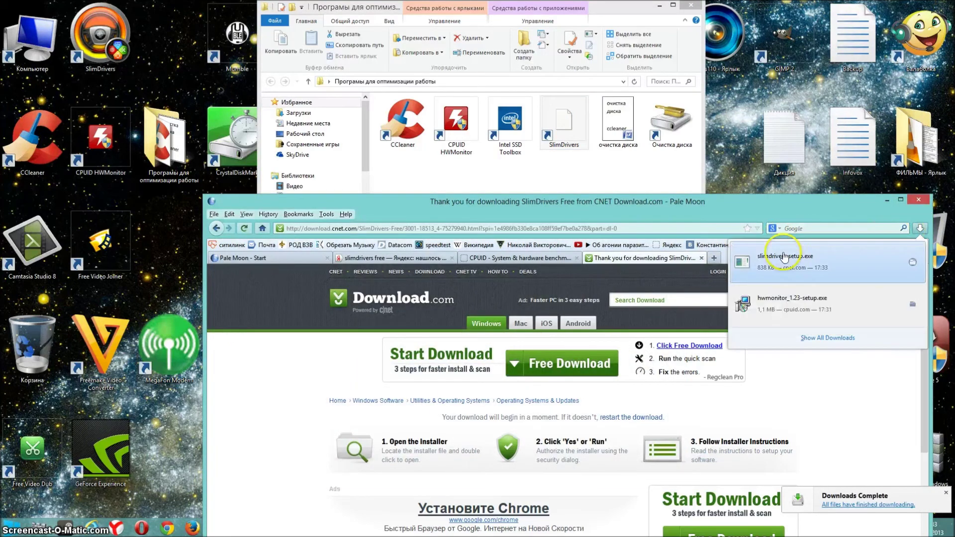
click(786, 269)
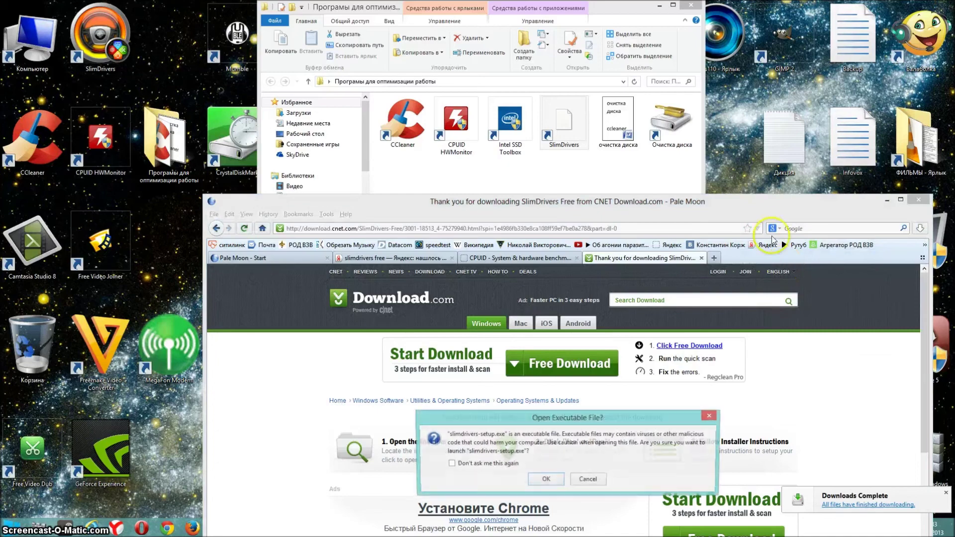
click(546, 480)
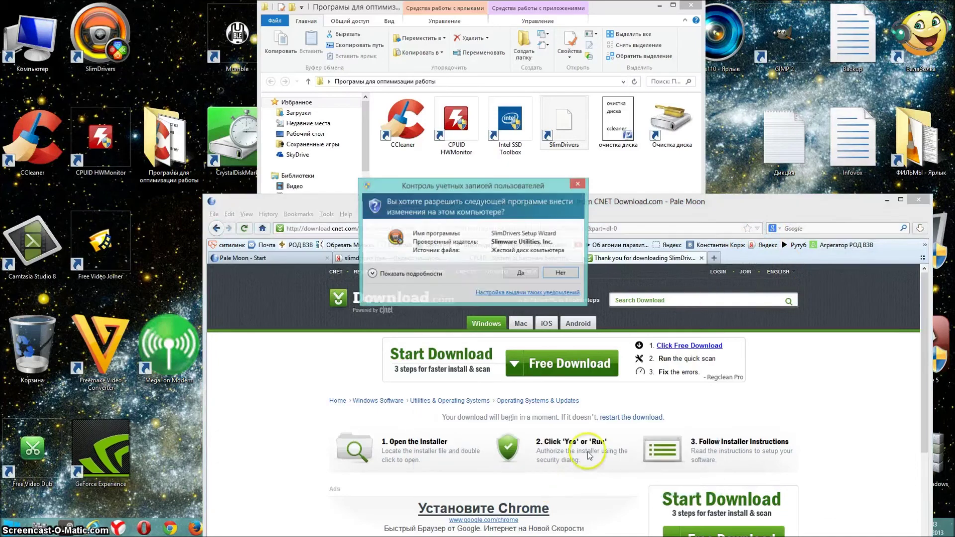
click(546, 273)
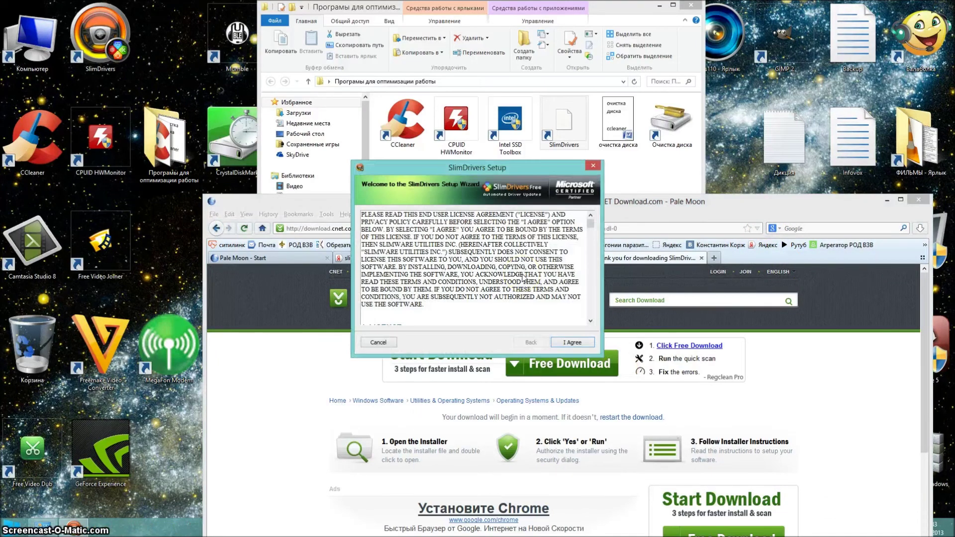
Accept the SlimDrivers licence agreement, minimise the browser during installation and finish setup with launching SlimDrivers enabled.
key(Return)
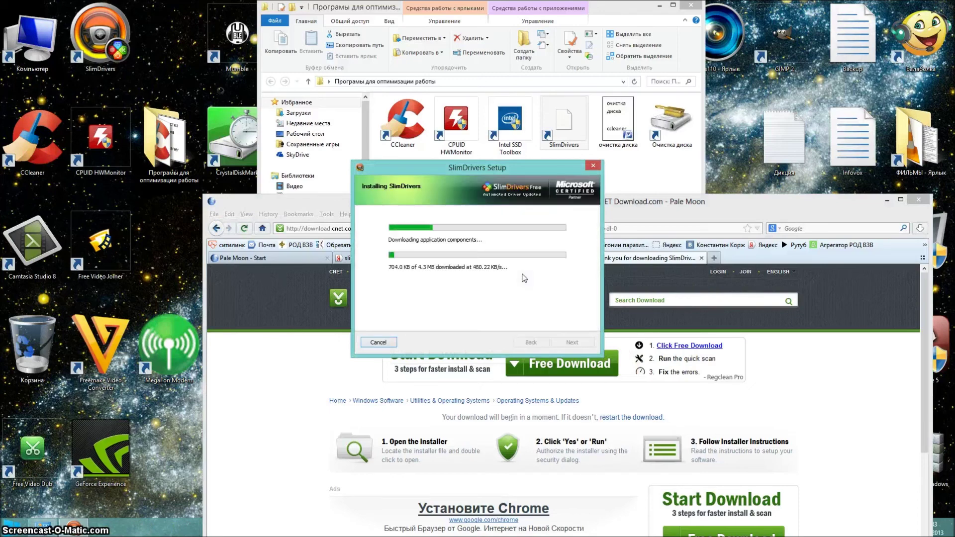
click(884, 201)
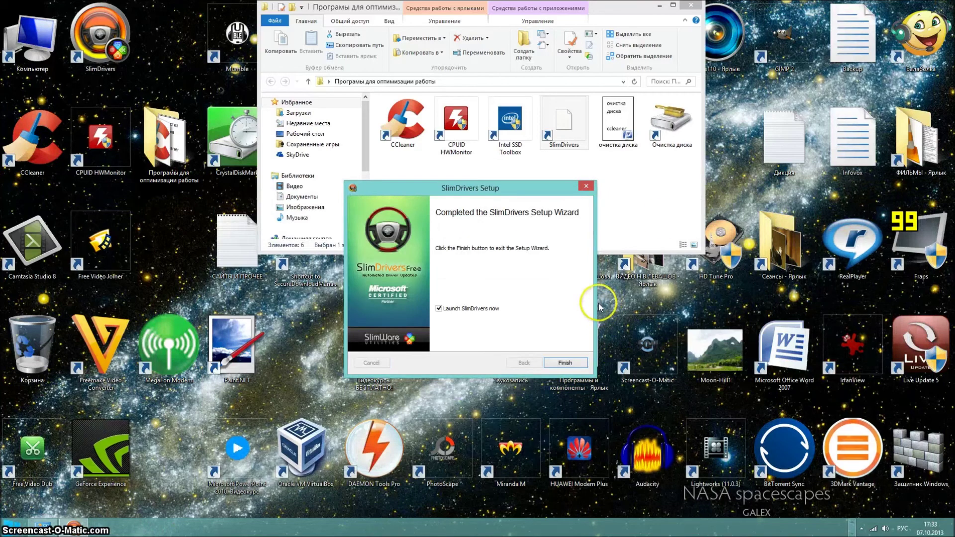
click(564, 362)
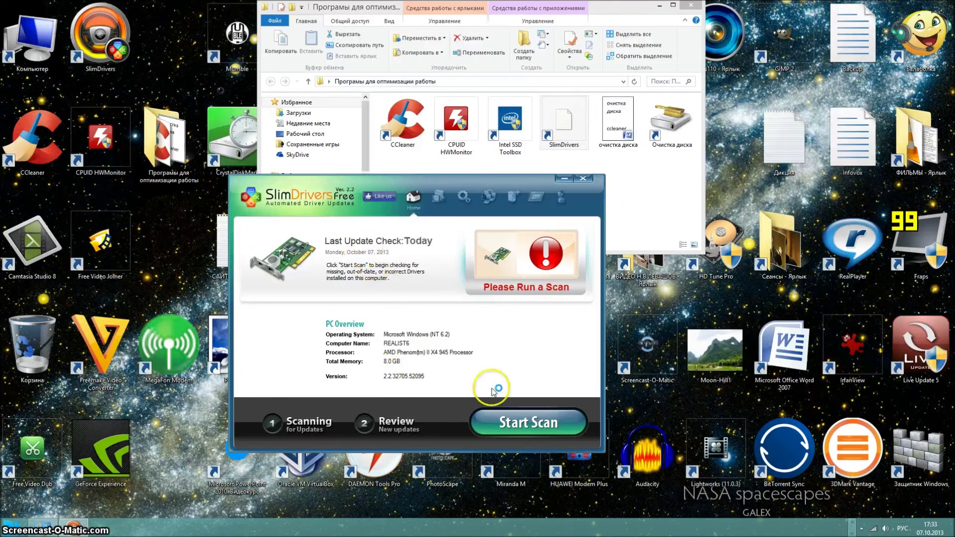
Scan the computer for driver updates in SlimDrivers and exit the program without downloading any.
click(517, 421)
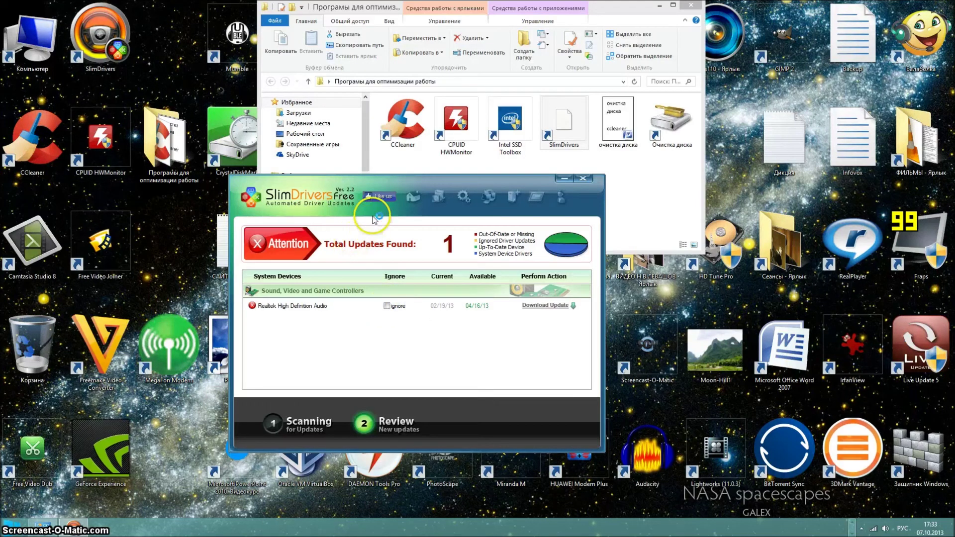
click(582, 179)
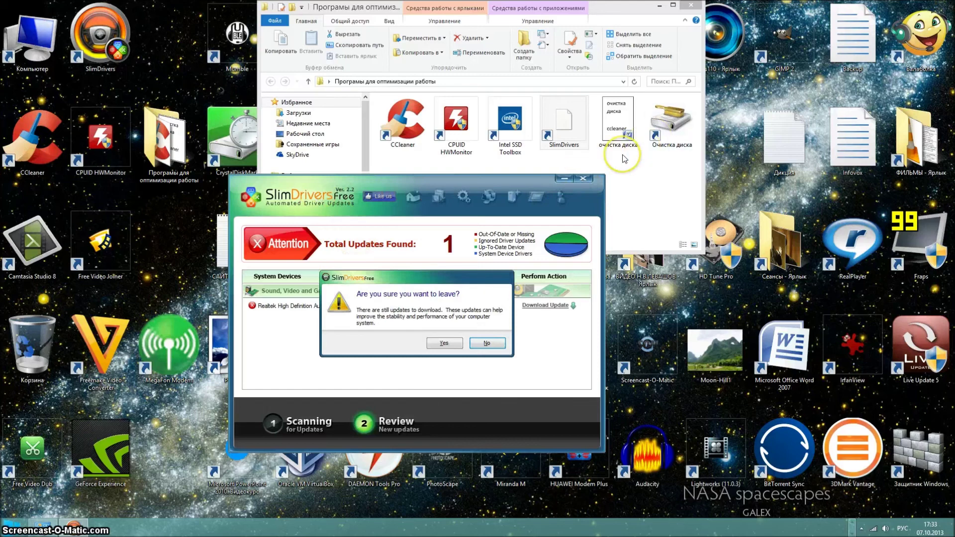
click(444, 343)
click(664, 132)
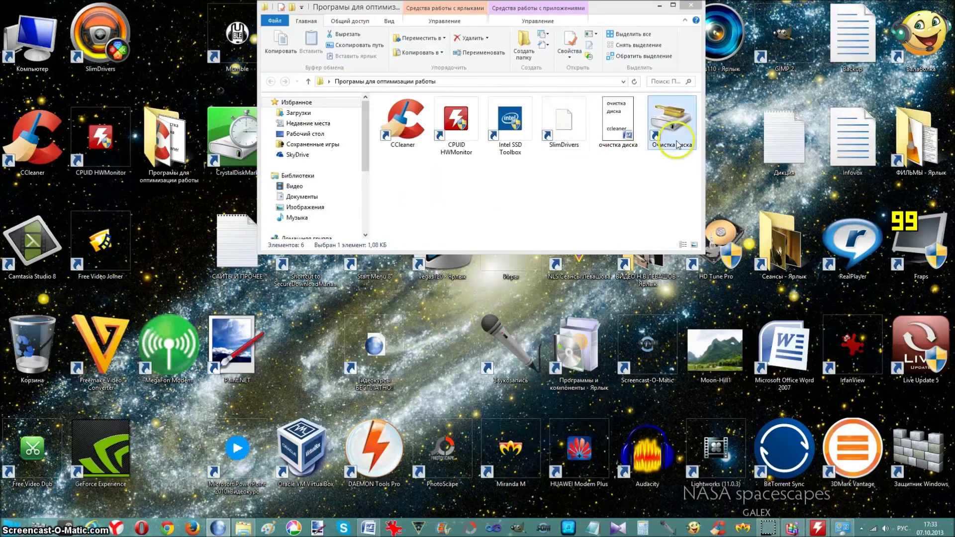
click(509, 127)
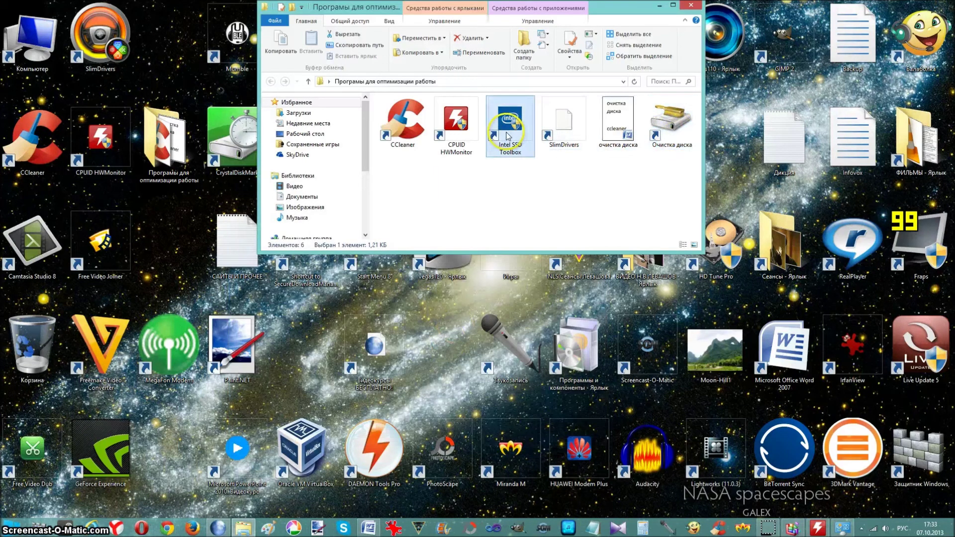
click(391, 143)
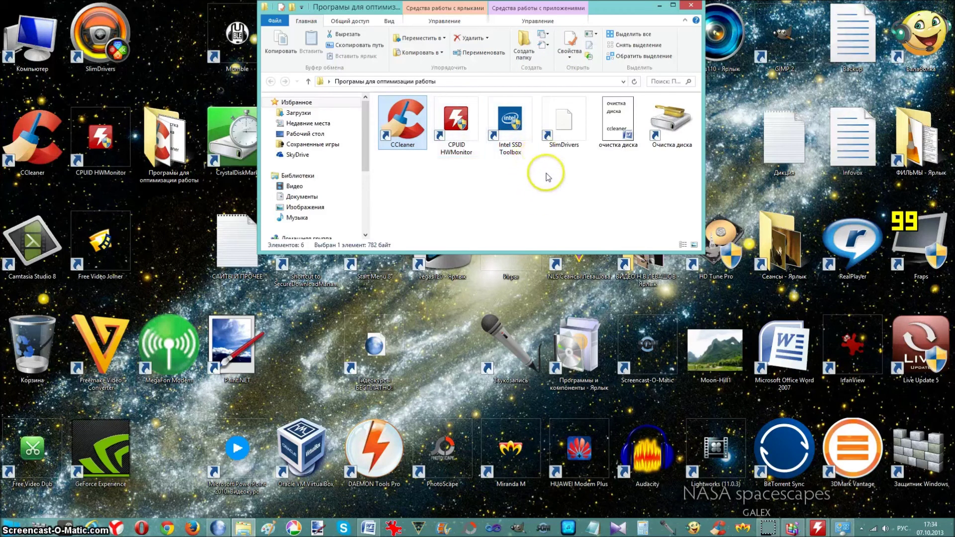
Launch Intel SSD Toolbox from the folder with permission to make changes, and run Intel SSD Optimizer on the C: drive.
double_click(516, 128)
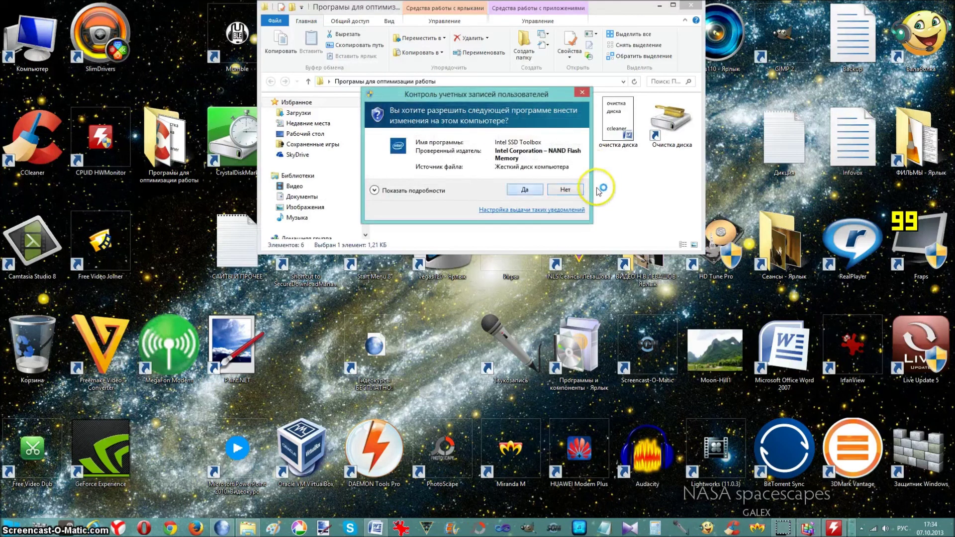
click(524, 189)
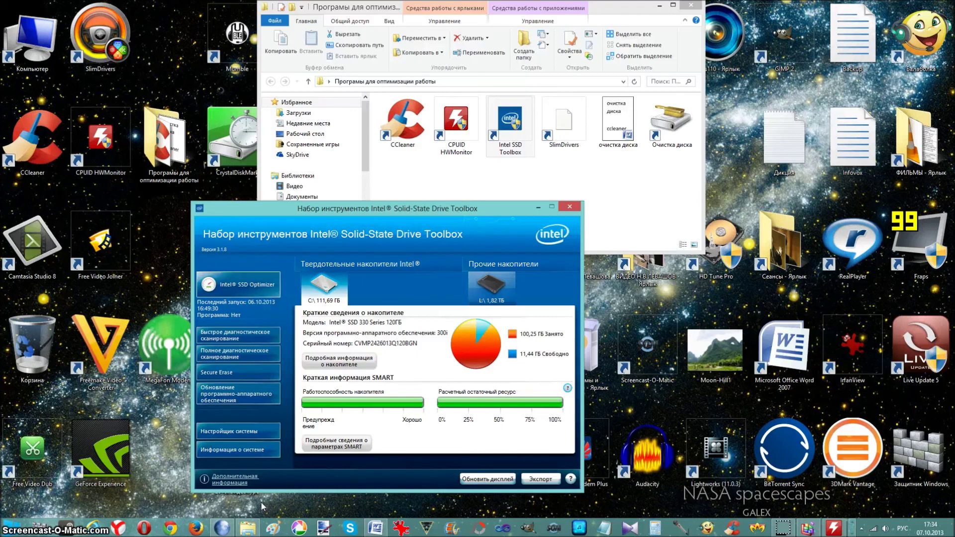
click(239, 284)
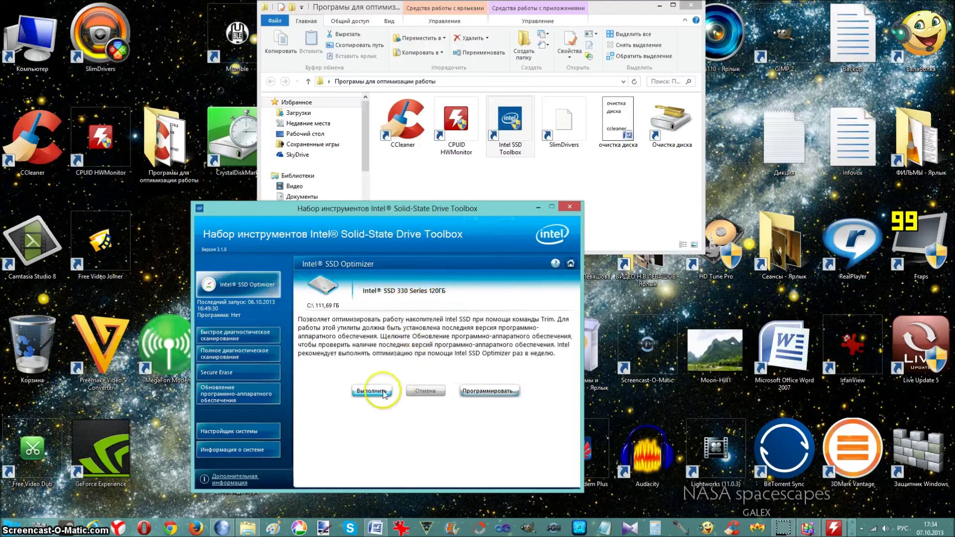
click(379, 392)
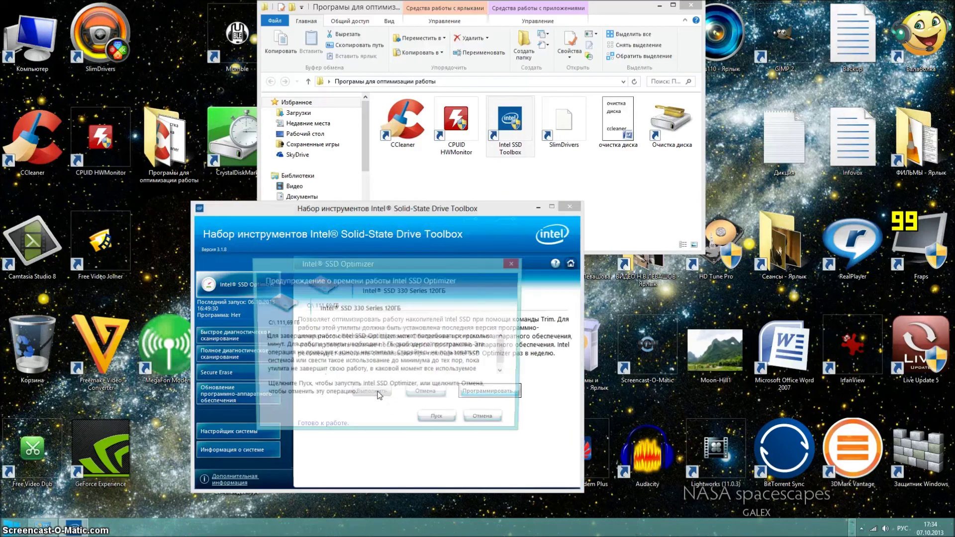
click(434, 422)
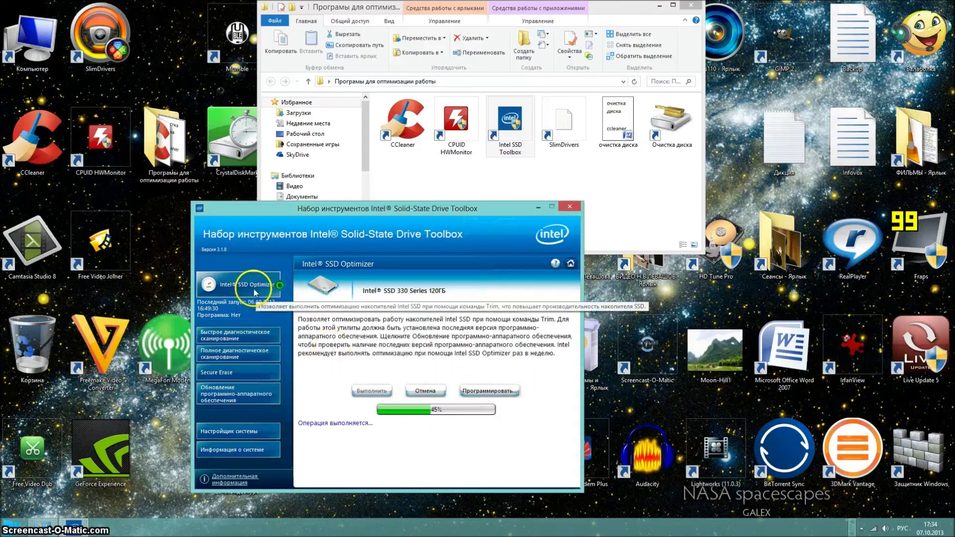
Clear the Intel SSD Toolbox window and the "Програмы для оптимизации работы" folder window from the desktop.
click(553, 204)
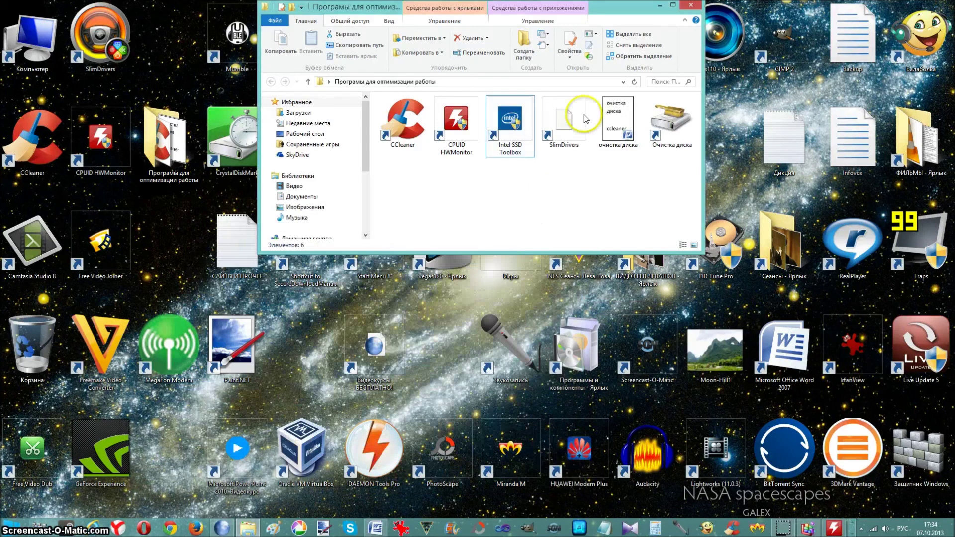
click(656, 7)
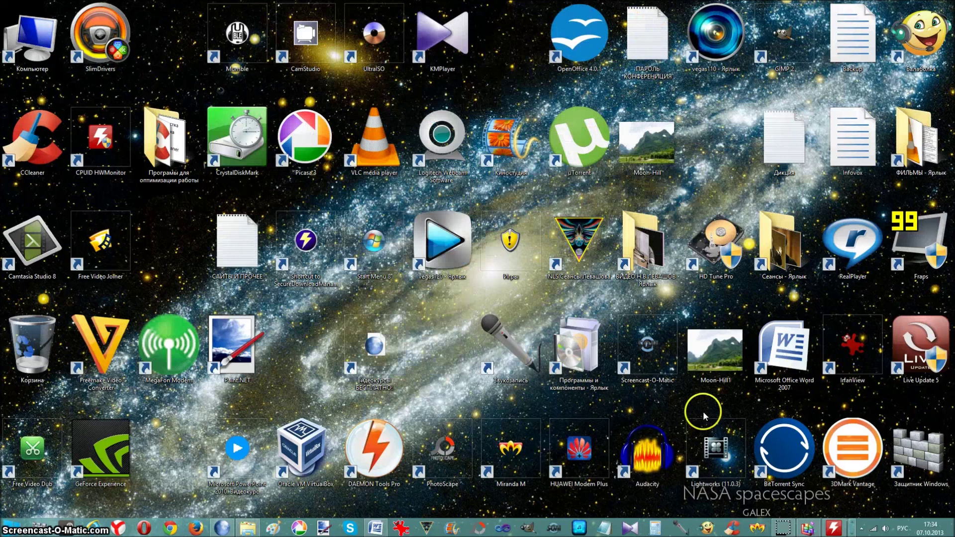
double_click(655, 382)
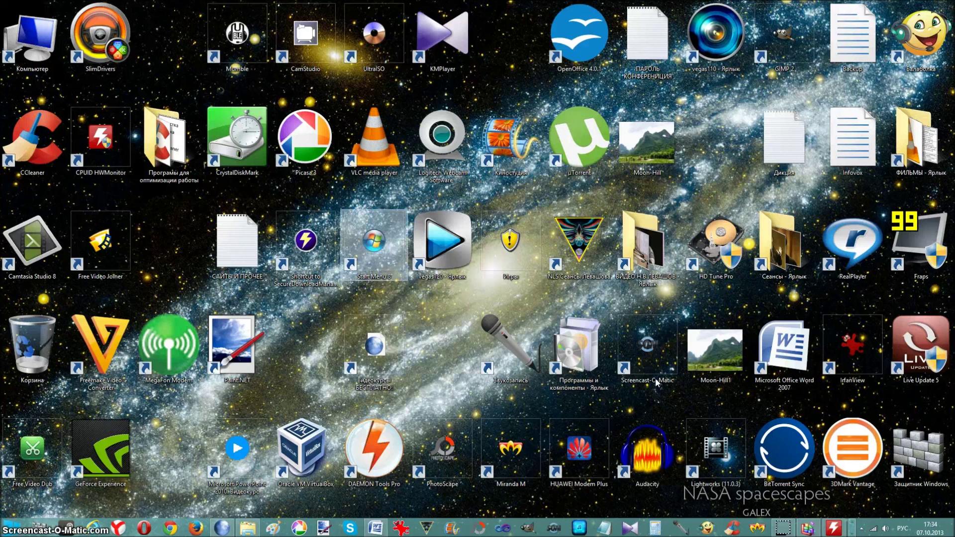
click(770, 507)
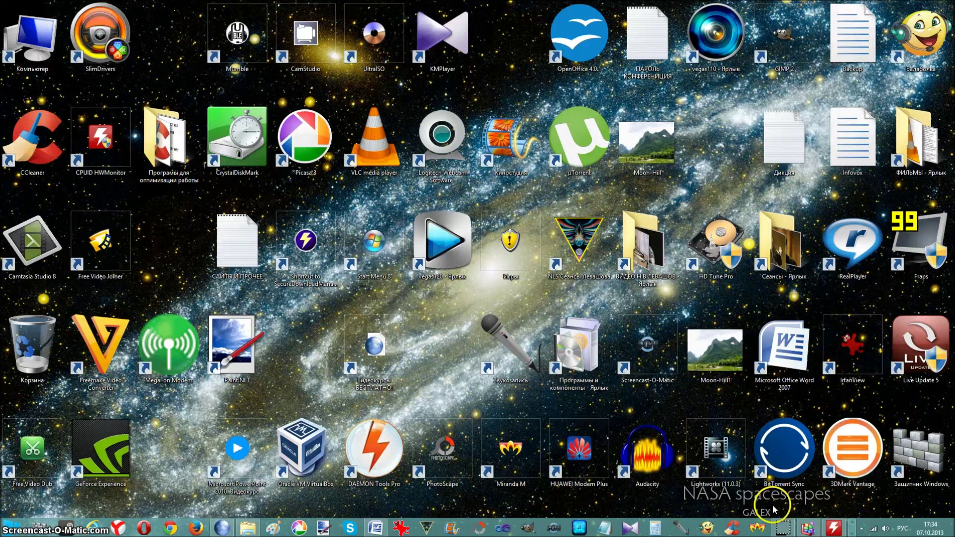
mouse_move(783, 530)
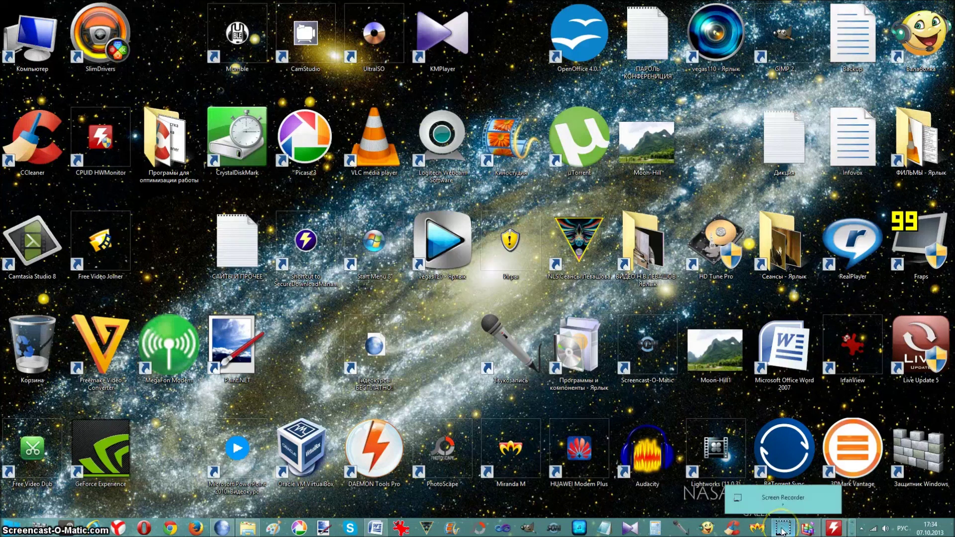